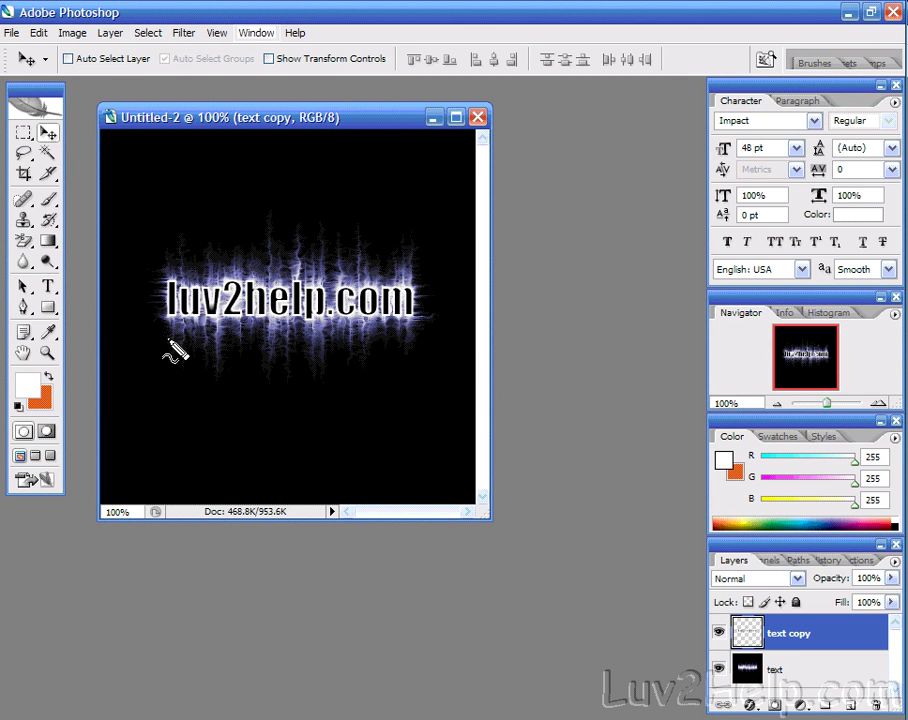
Create a new 400 × 400 pixel, 72 ppi document with a transparent background
mouse_move(210, 222)
mouse_down()
mouse_move(168, 370)
mouse_move(442, 242)
mouse_move(194, 210)
mouse_up()
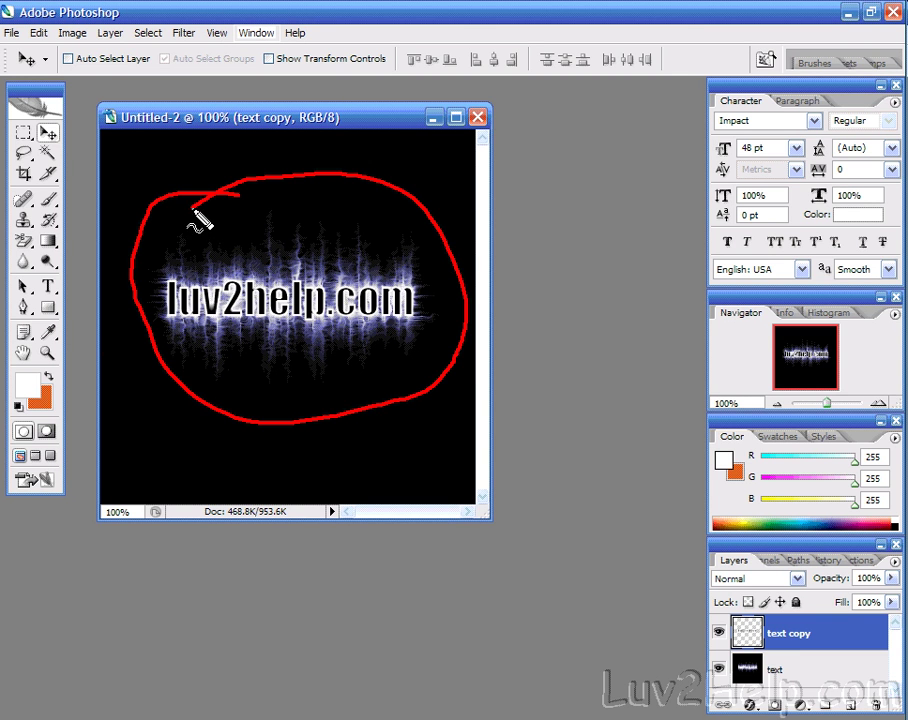
click(14, 33)
click(24, 54)
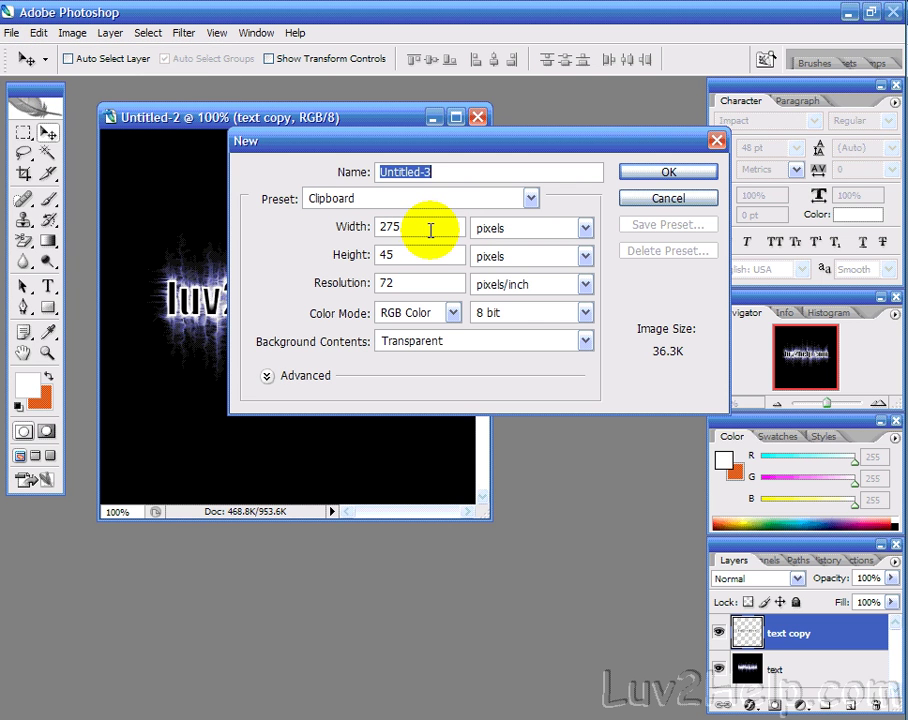
drag(430, 231, 241, 278)
text(400)
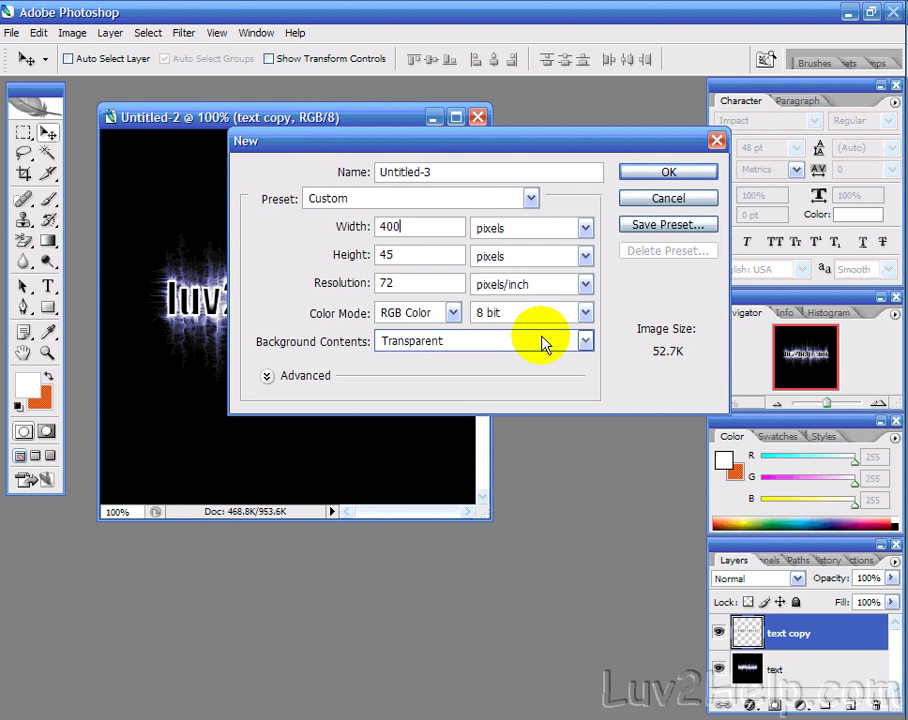
drag(440, 255, 365, 250)
text(400)
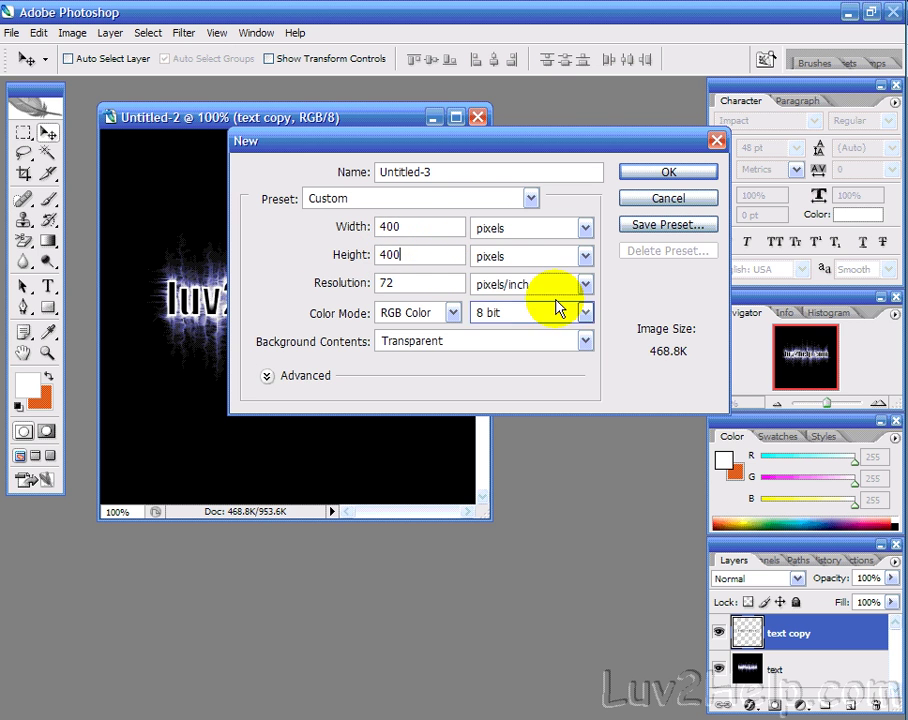
click(563, 343)
click(691, 182)
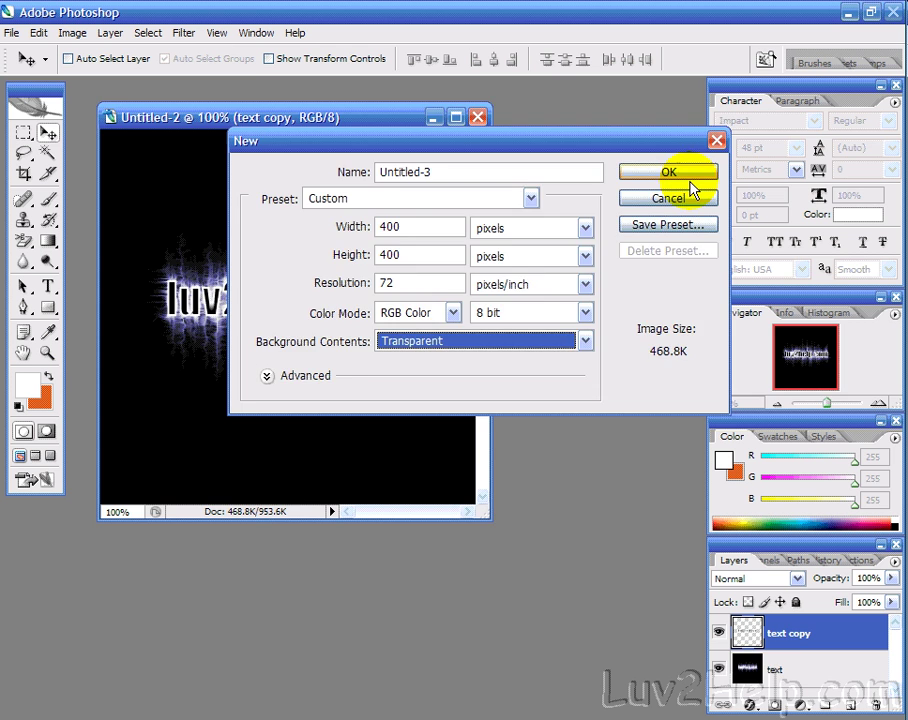
click(694, 177)
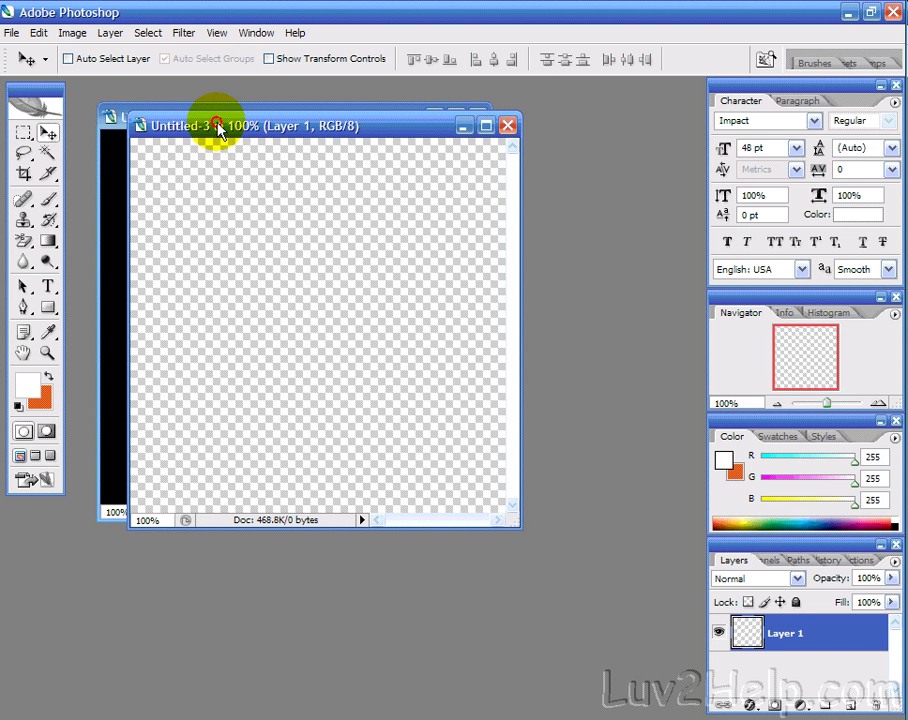
Rename the new document's Layer 1 to 'Background'
drag(178, 127, 145, 140)
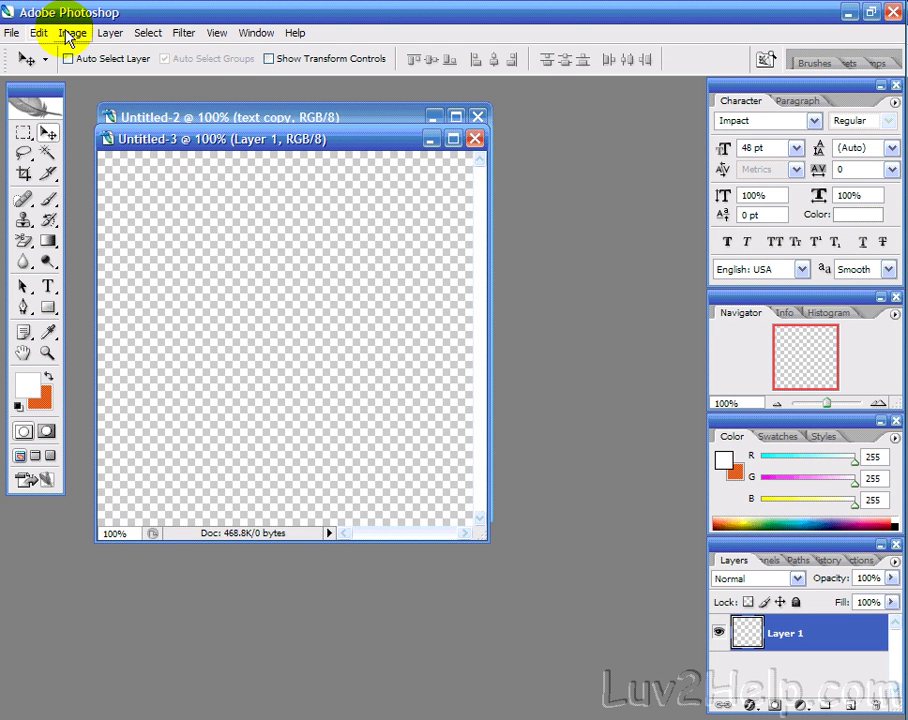
double_click(788, 632)
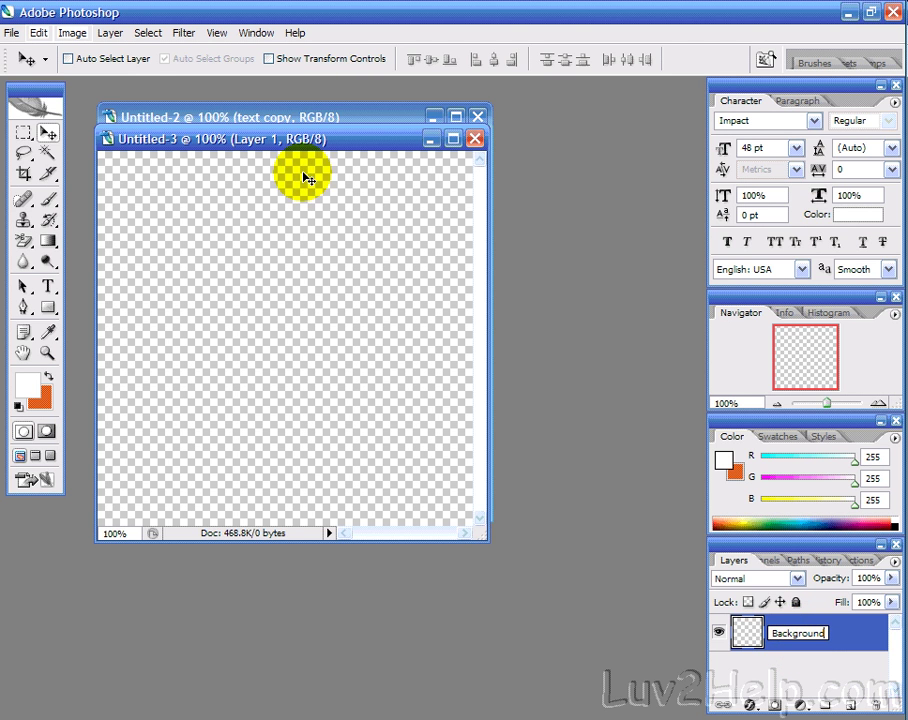
key(Return)
Fill the Background layer with solid black using Edit > Fill
click(74, 33)
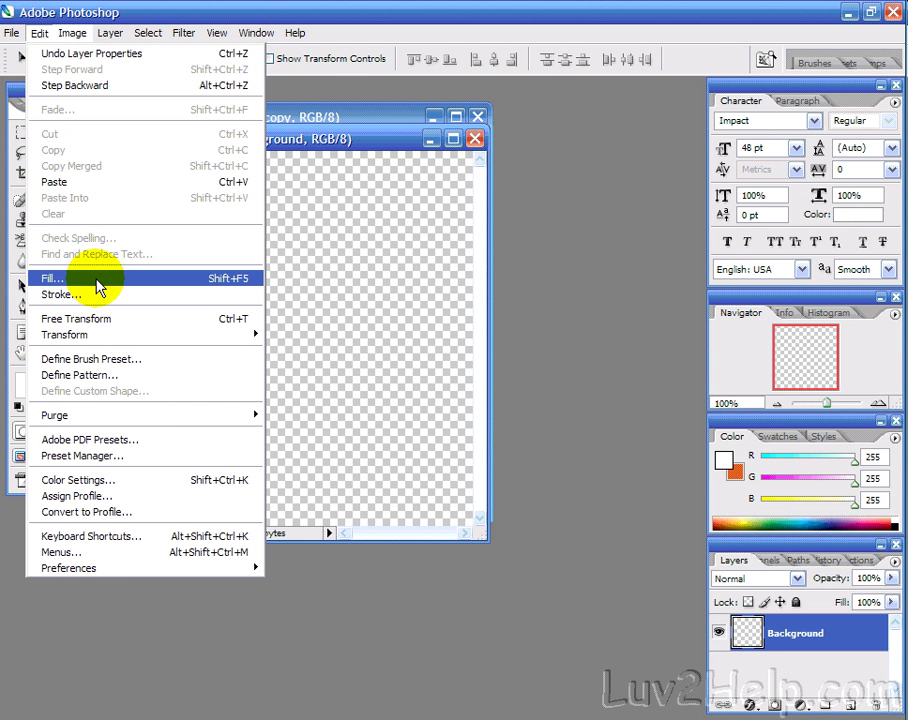
click(97, 280)
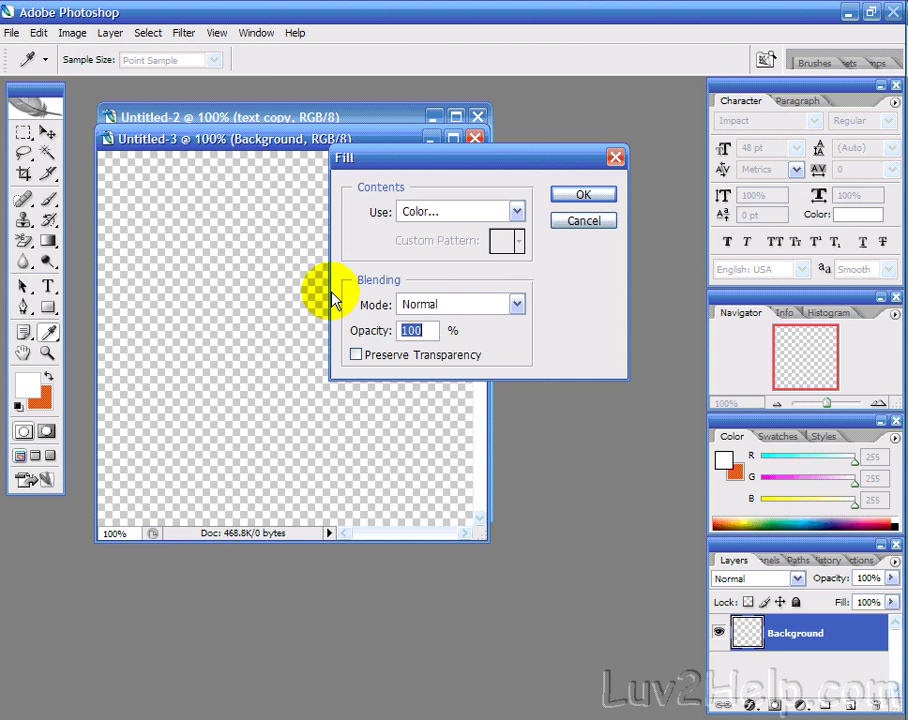
click(516, 211)
click(462, 262)
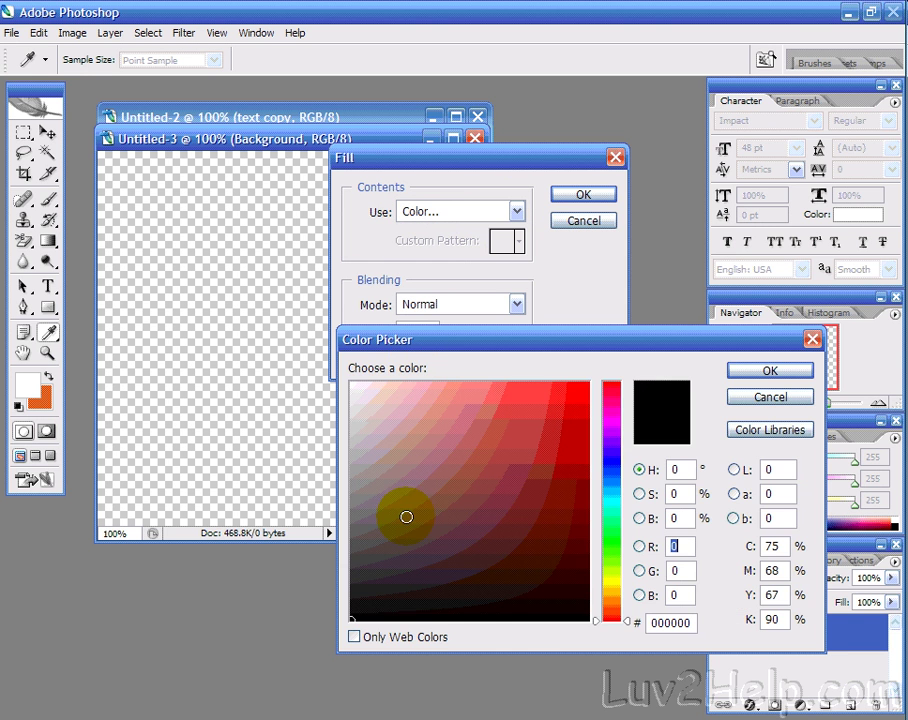
click(798, 374)
click(585, 196)
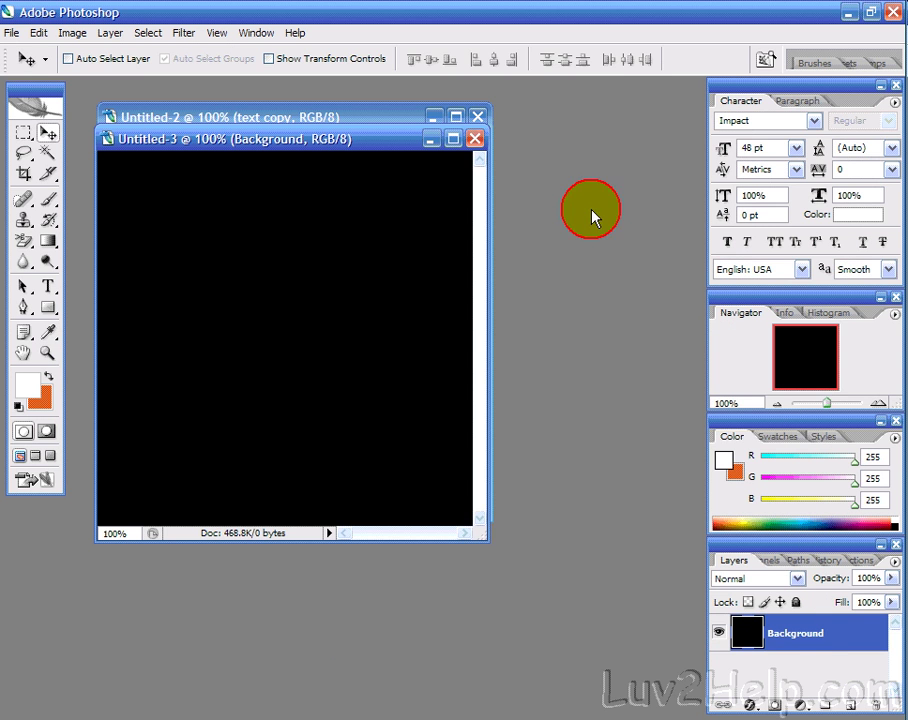
Type white 48 pt Impact 'luv2help.com' on the canvas and drag it to the centre
drag(353, 146, 359, 148)
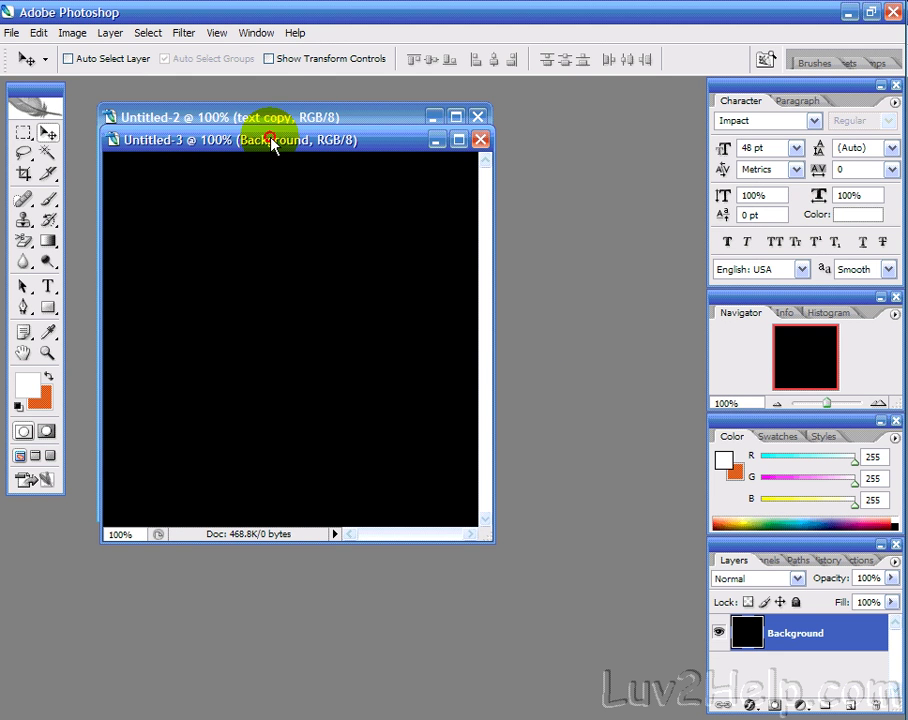
click(48, 286)
click(193, 322)
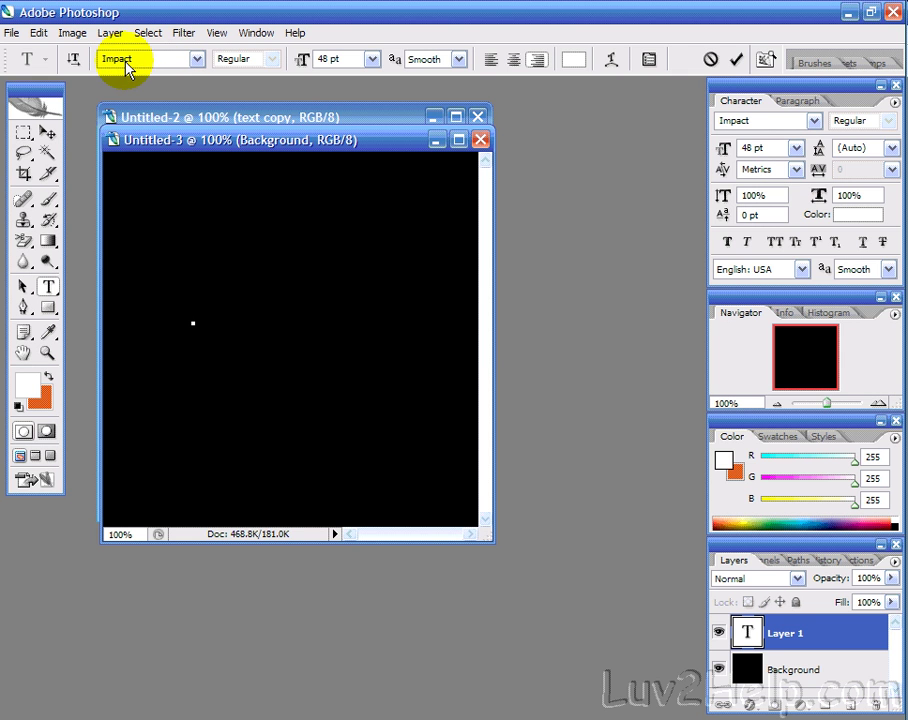
key(Return)
drag(178, 33, 196, 98)
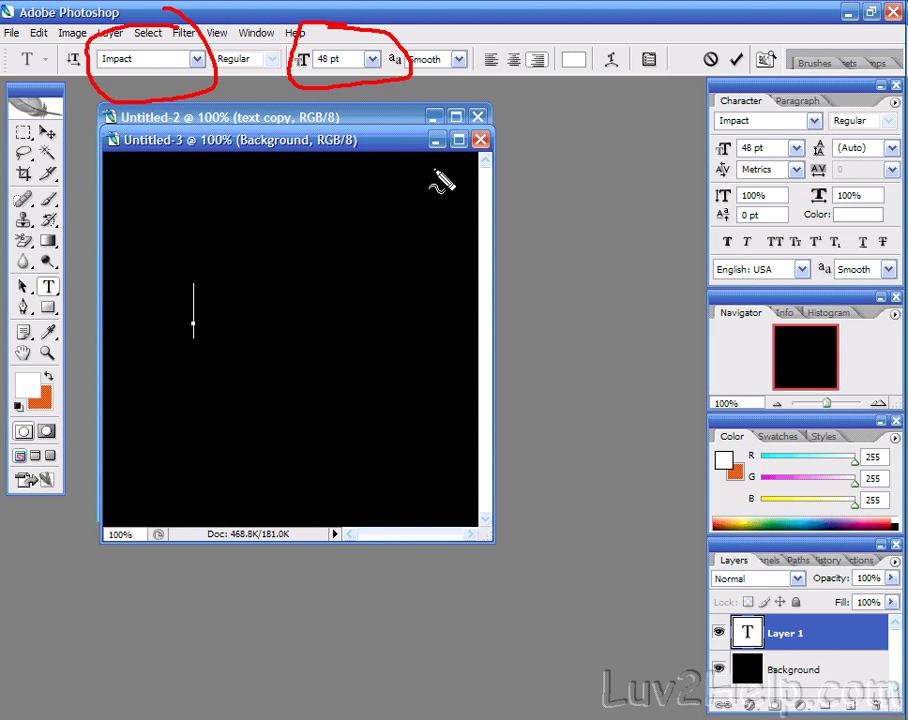
key(Escape)
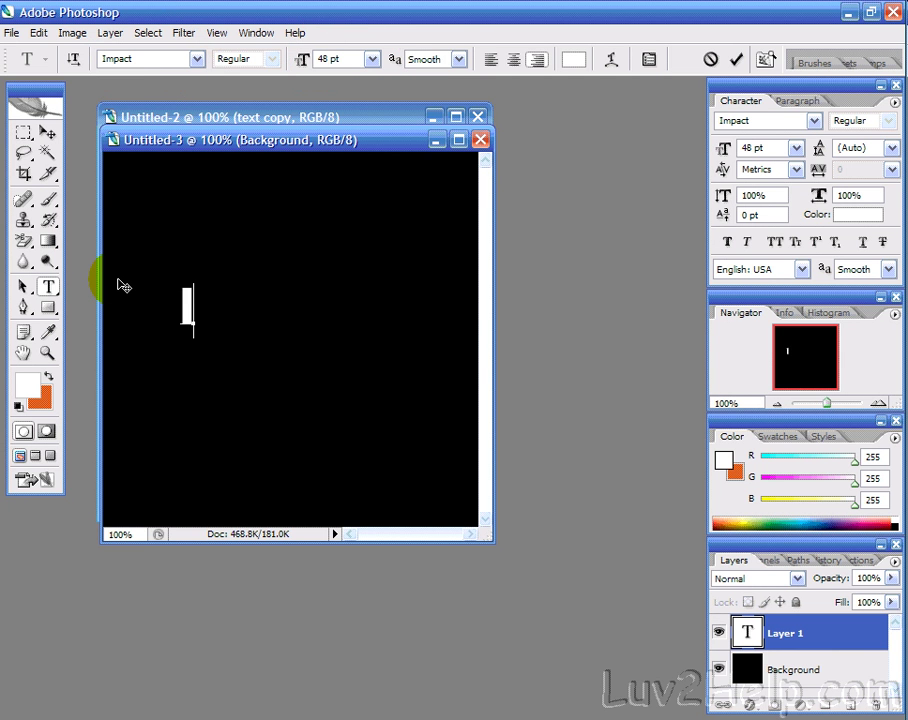
text(l)
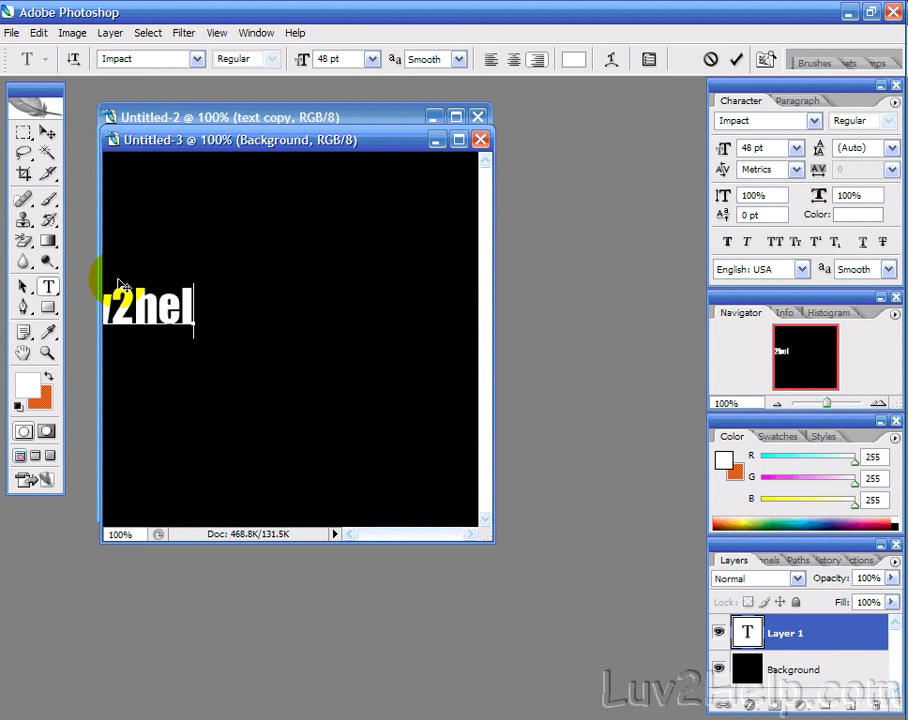
text(uv2help.com)
click(47, 132)
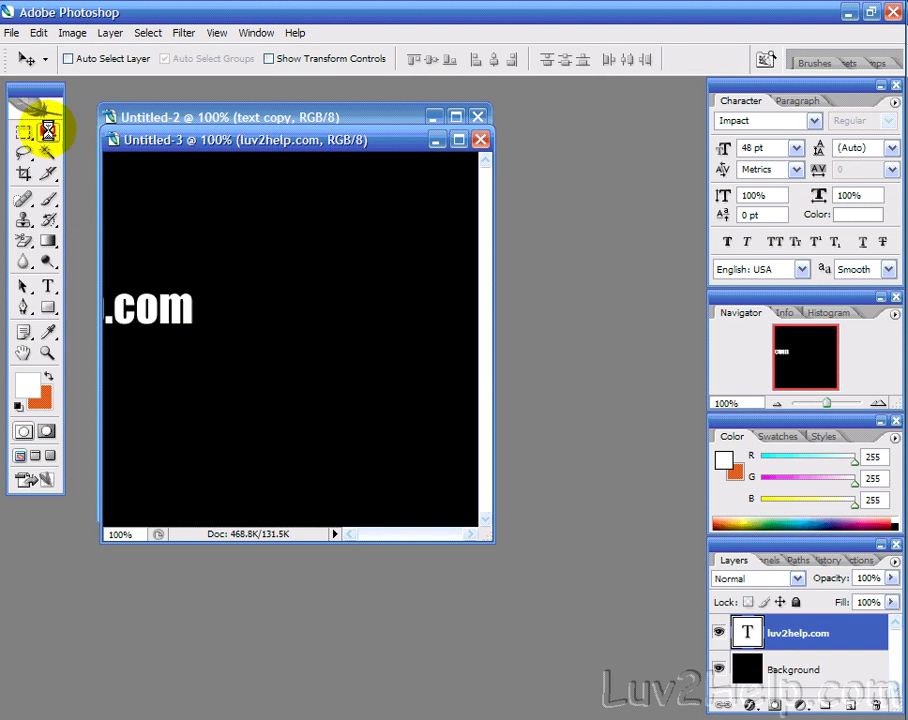
drag(170, 328, 386, 333)
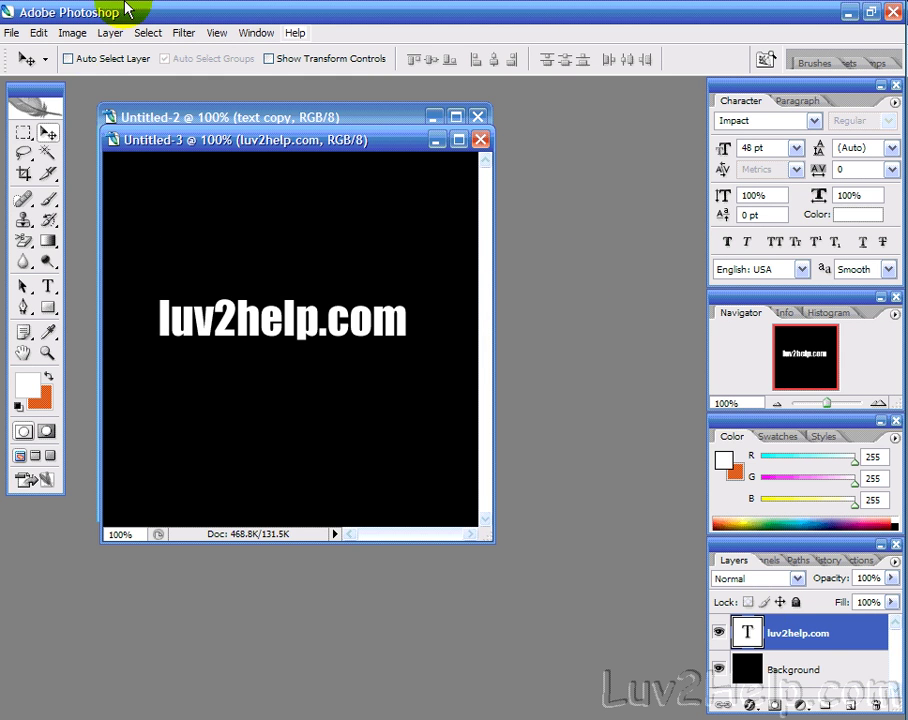
Rasterize the type layer and rename it 'text'
click(112, 33)
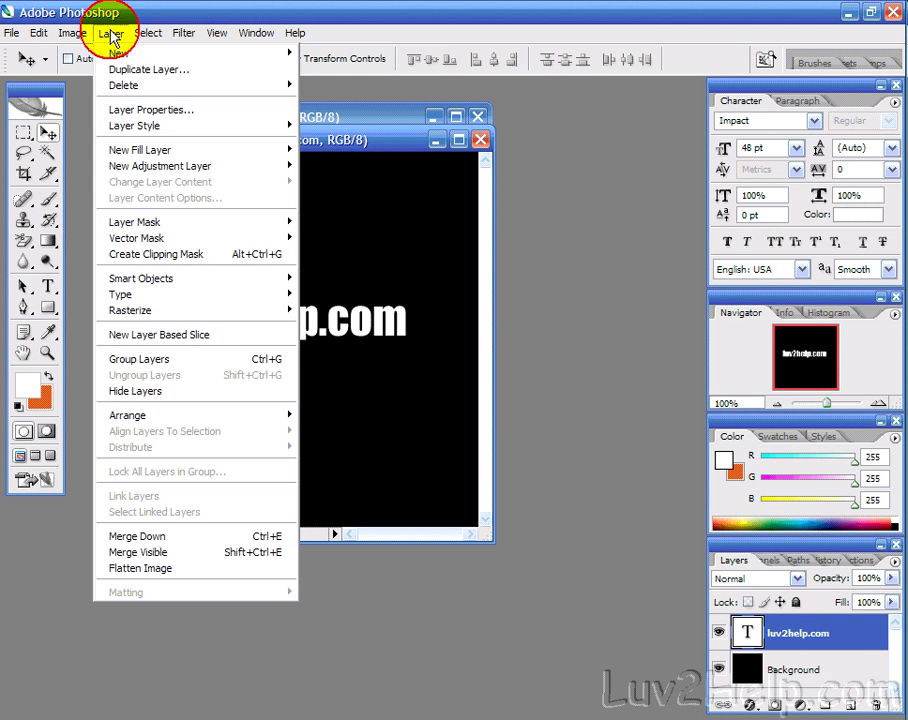
mouse_move(259, 315)
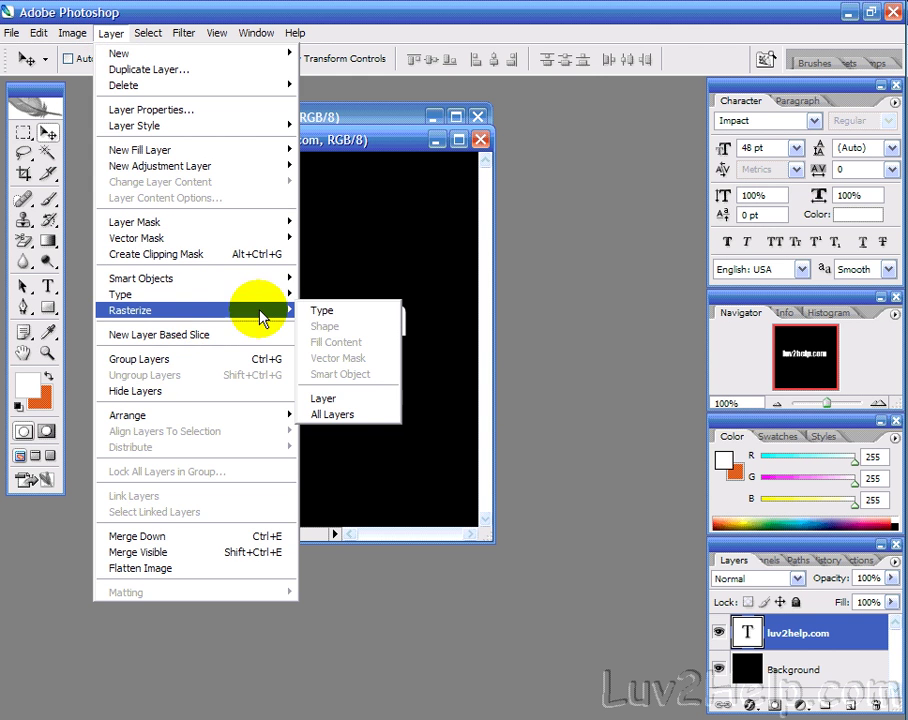
click(332, 318)
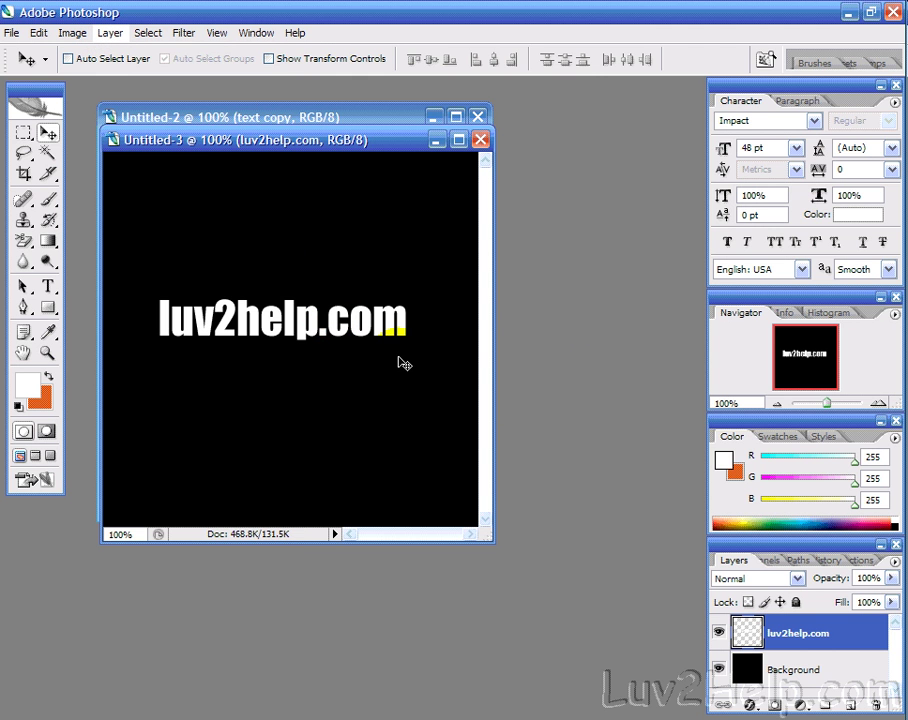
drag(373, 357, 283, 344)
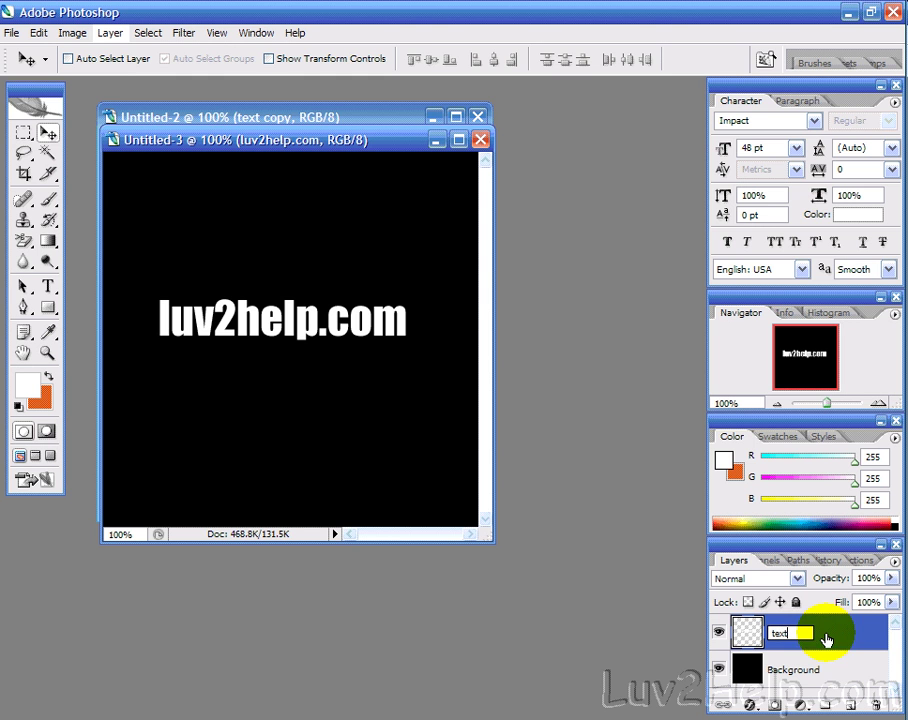
key(Return)
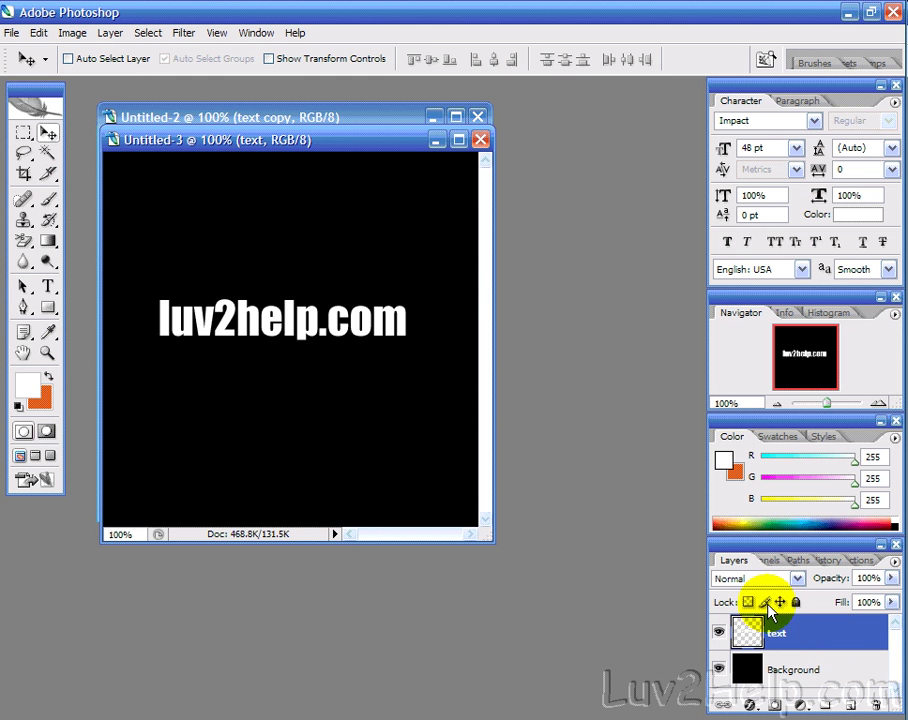
Duplicate the text layer, keeping the name 'text copy'
click(111, 33)
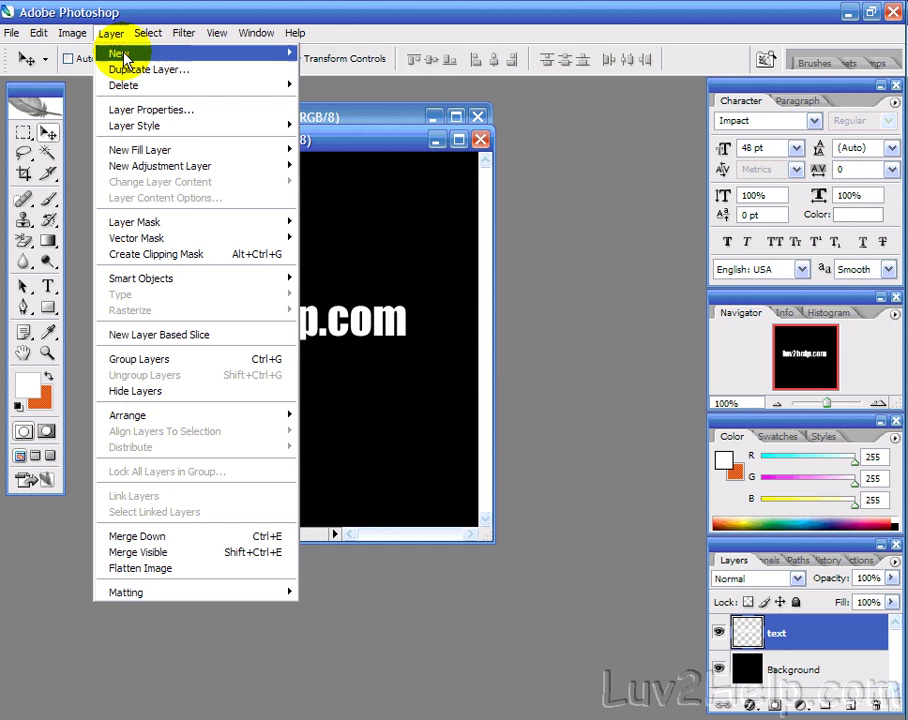
click(120, 69)
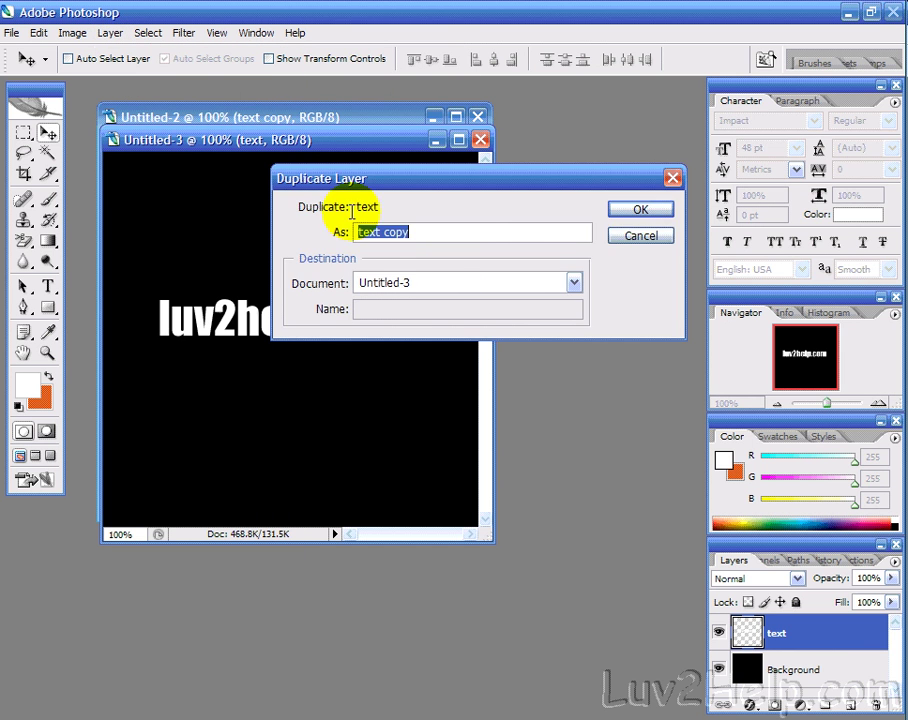
click(637, 212)
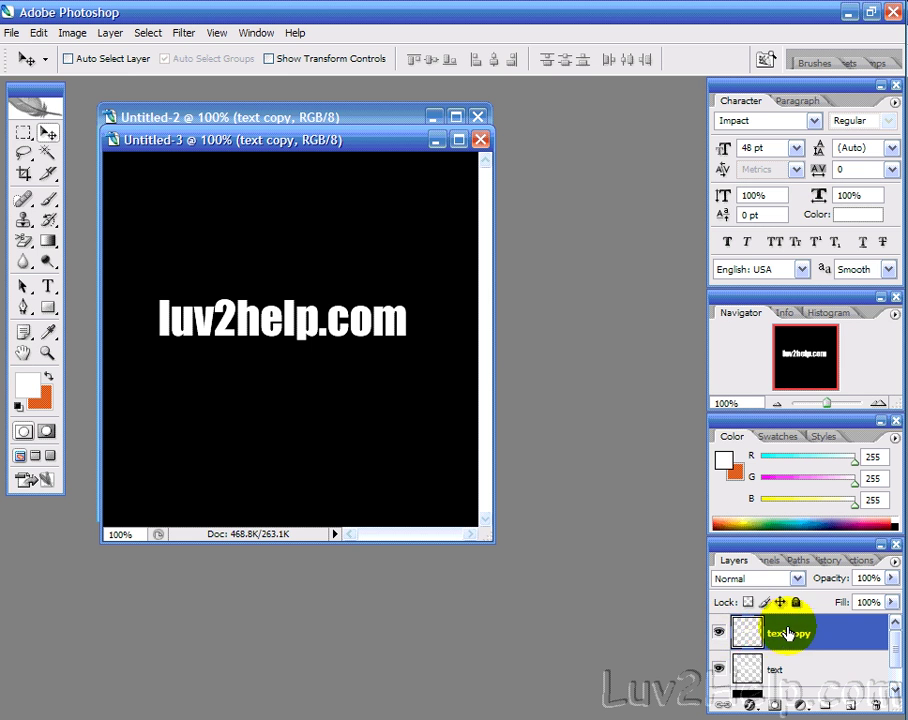
Hide 'text copy', select 'text', and Merge Visible with the black Background
click(720, 634)
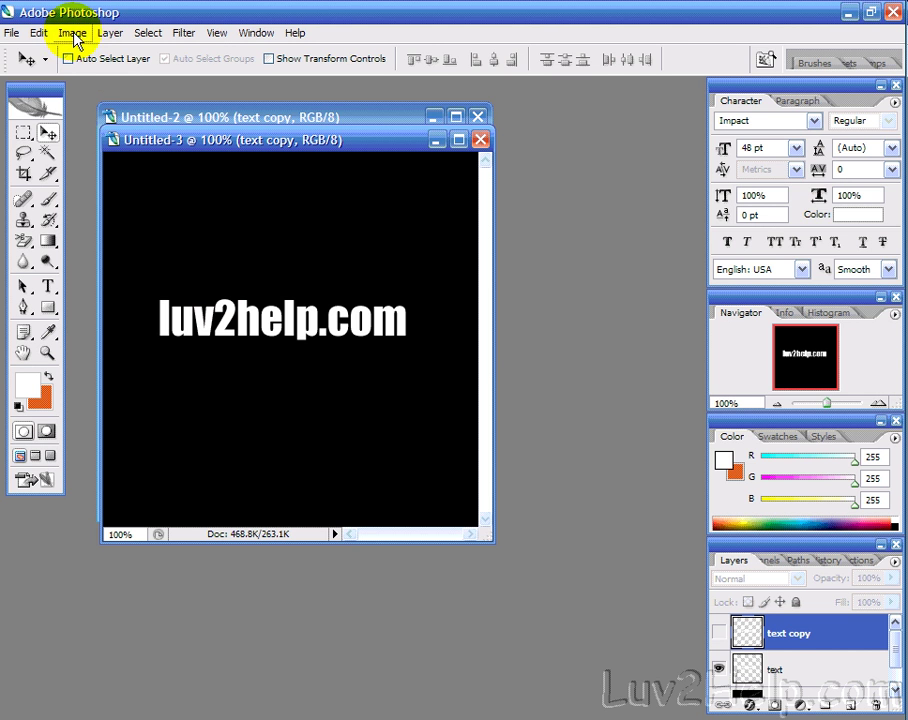
click(876, 659)
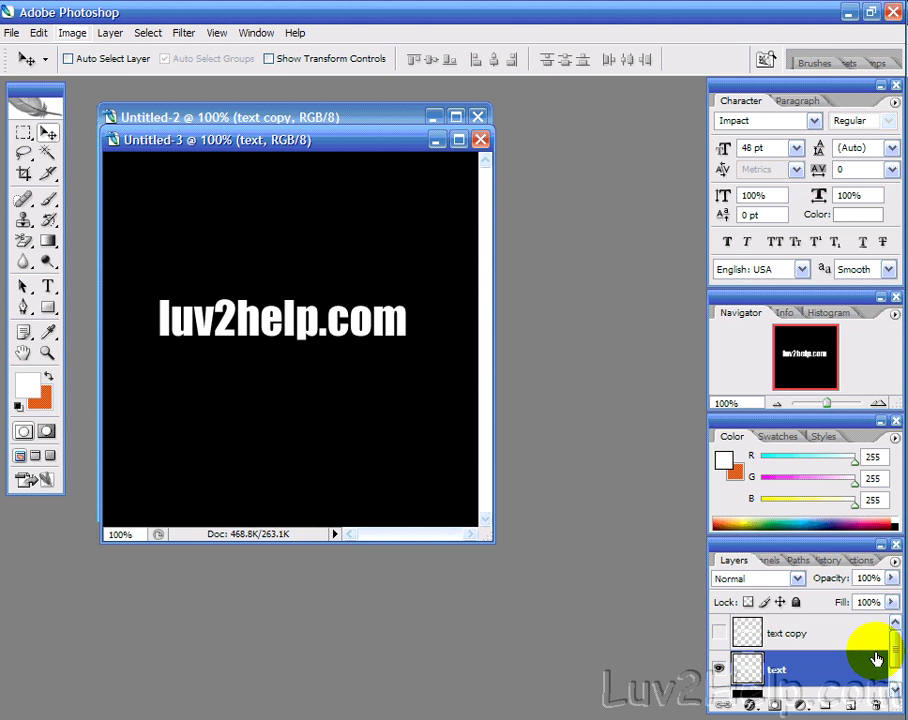
drag(899, 652, 897, 700)
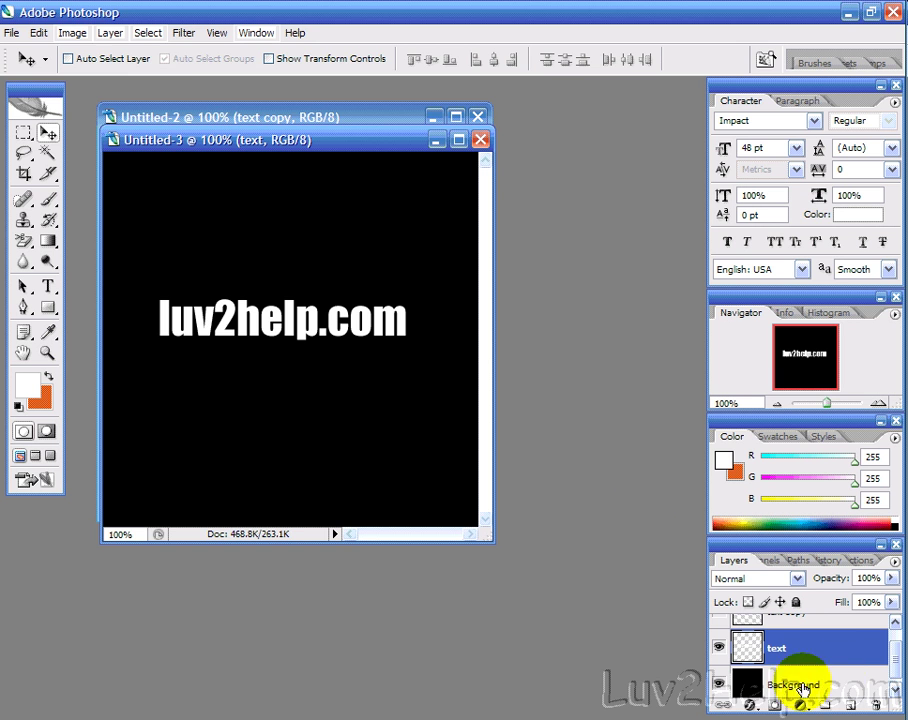
click(109, 33)
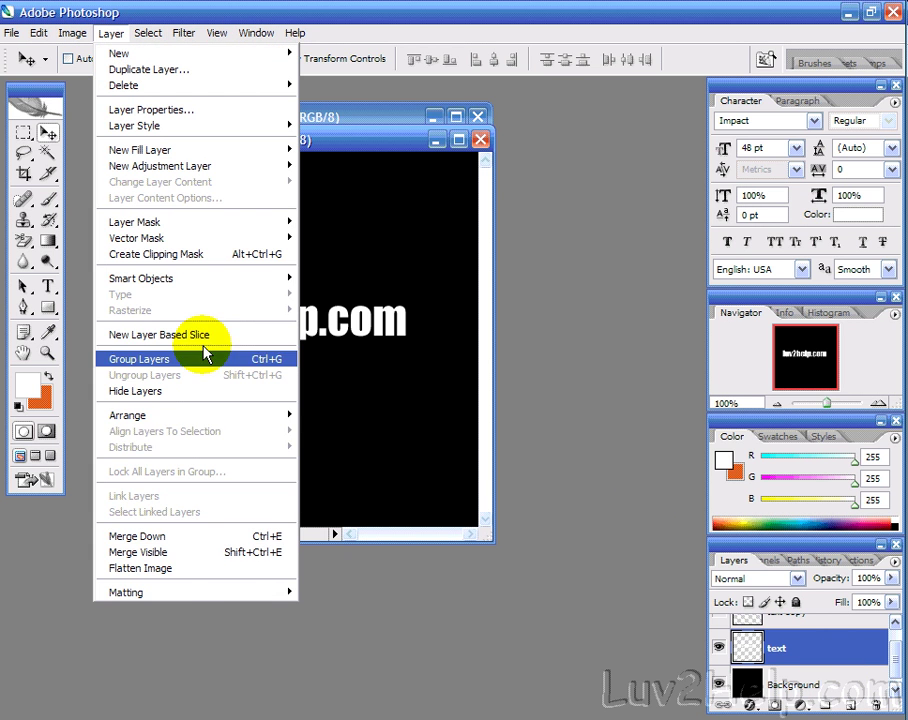
click(186, 551)
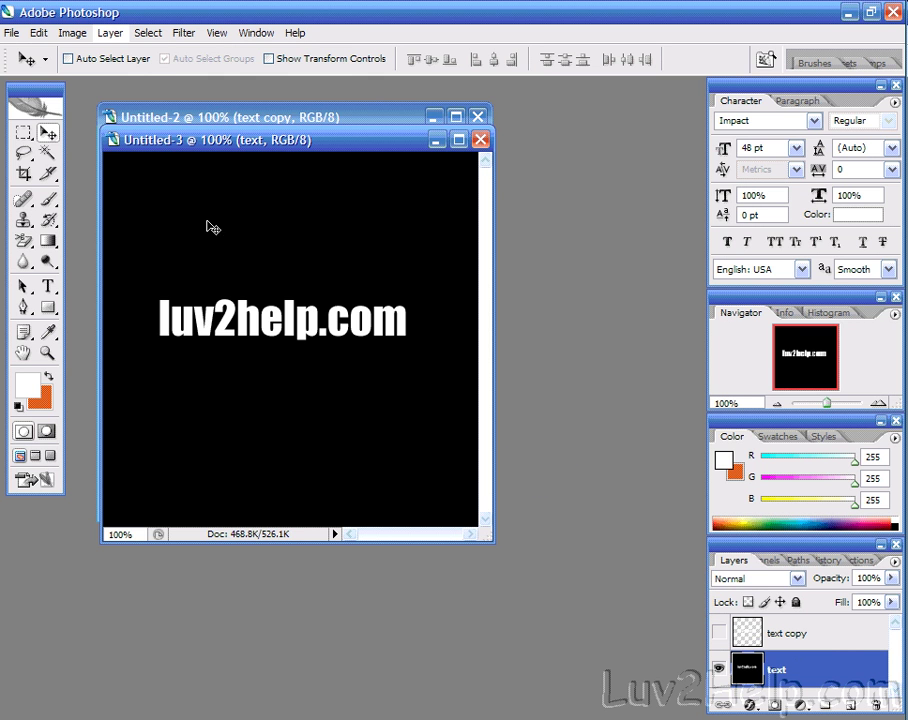
Rotate the canvas 90° clockwise so the text runs vertically
click(111, 34)
mouse_move(90, 38)
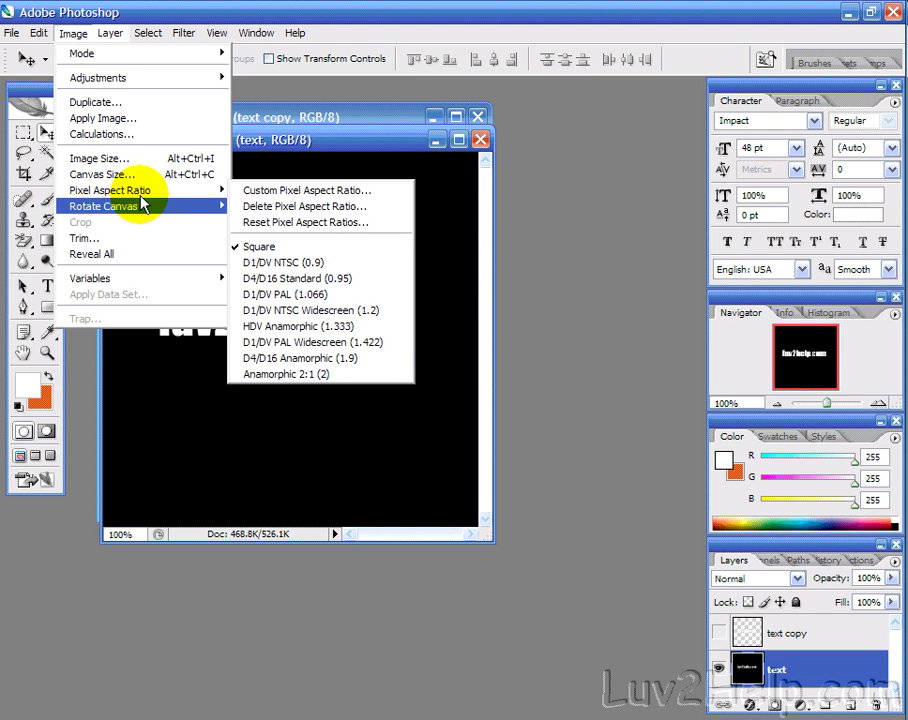
mouse_move(143, 211)
click(300, 222)
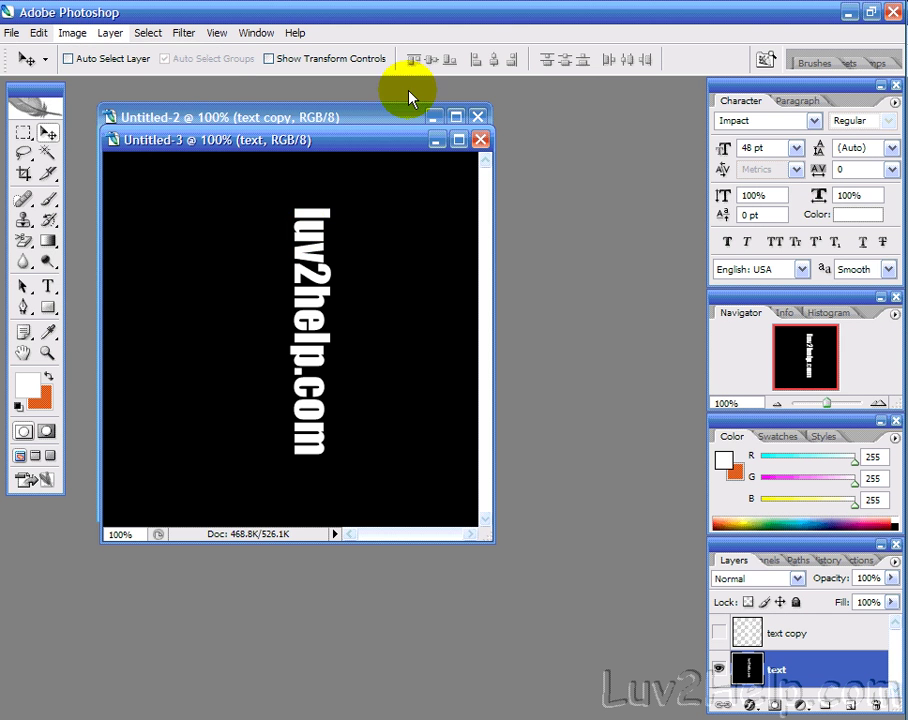
Apply the Stylize > Wind filter from the right, then repeat it with Ctrl+F
click(186, 33)
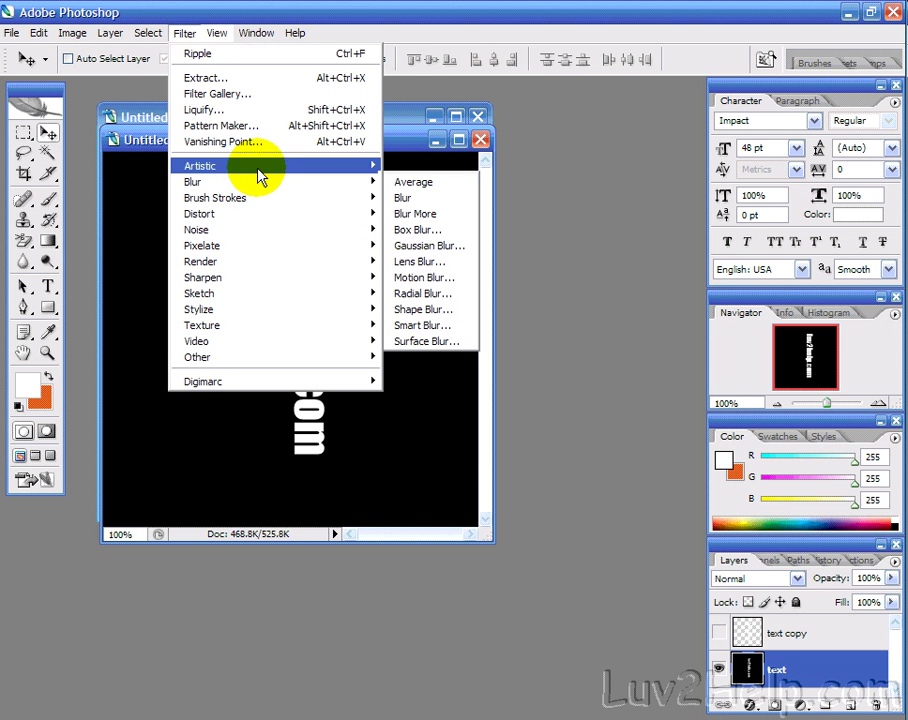
click(188, 14)
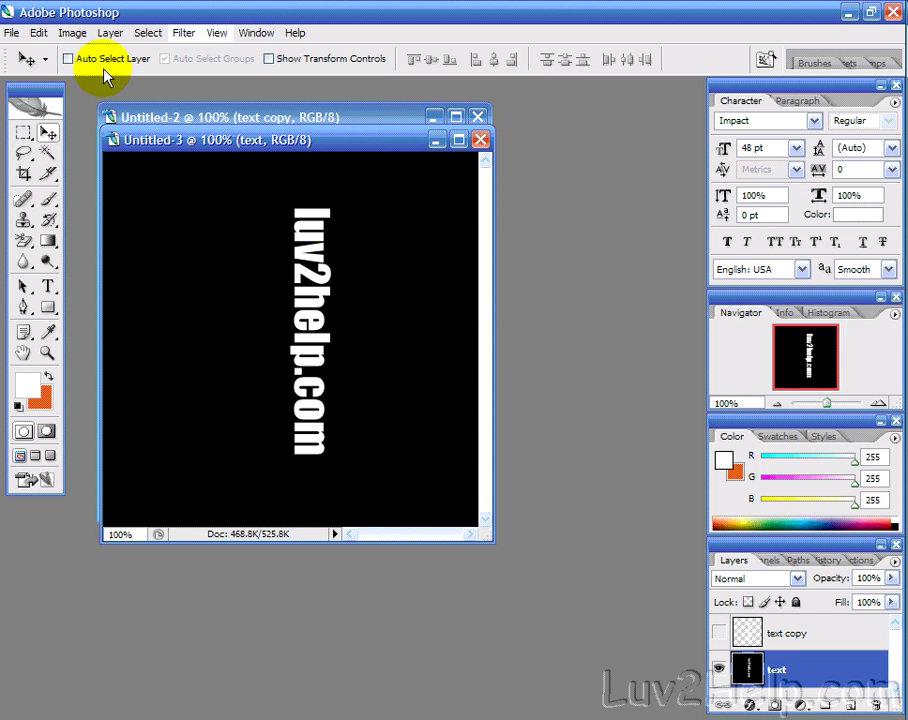
click(186, 36)
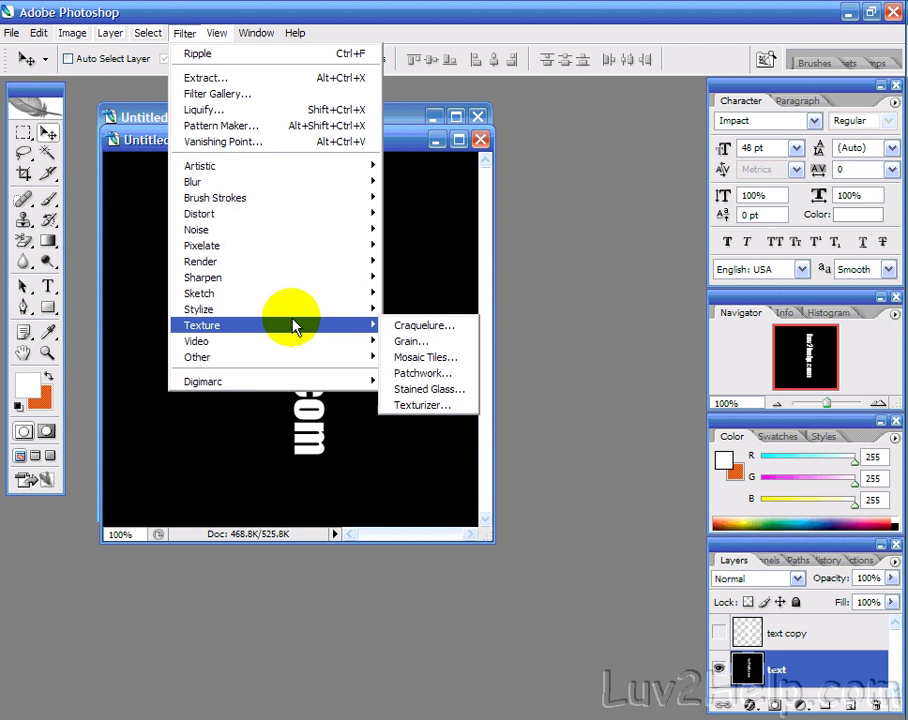
mouse_move(339, 316)
click(432, 438)
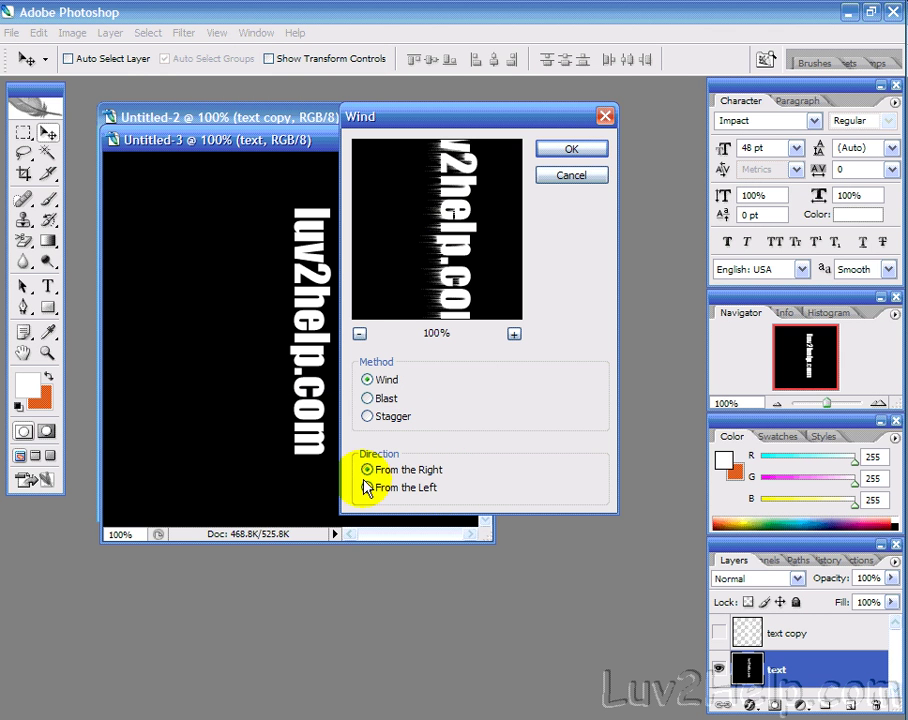
click(568, 152)
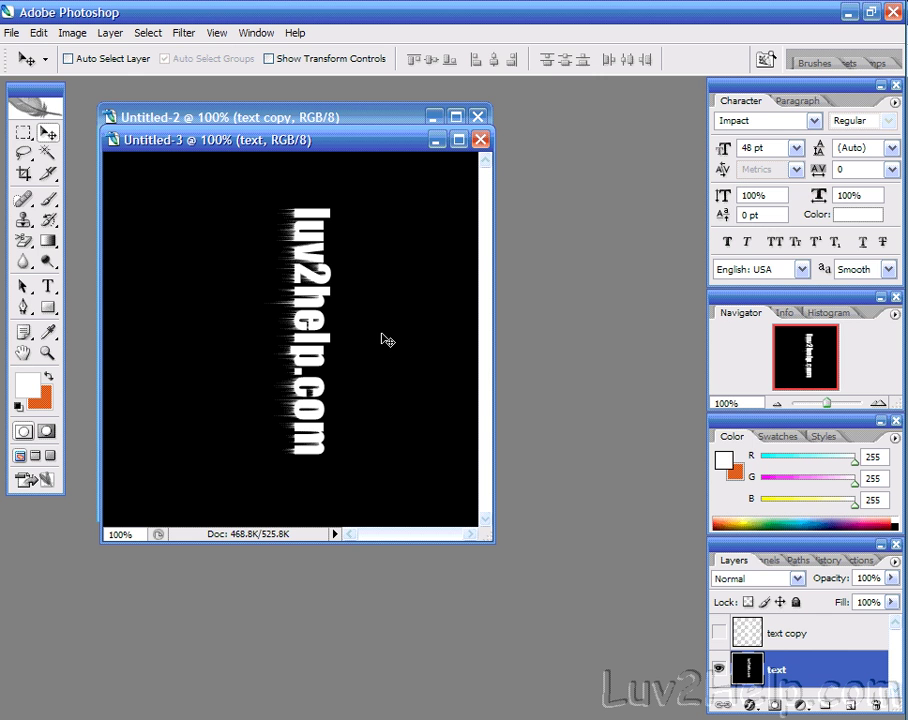
key(ctrl+f)
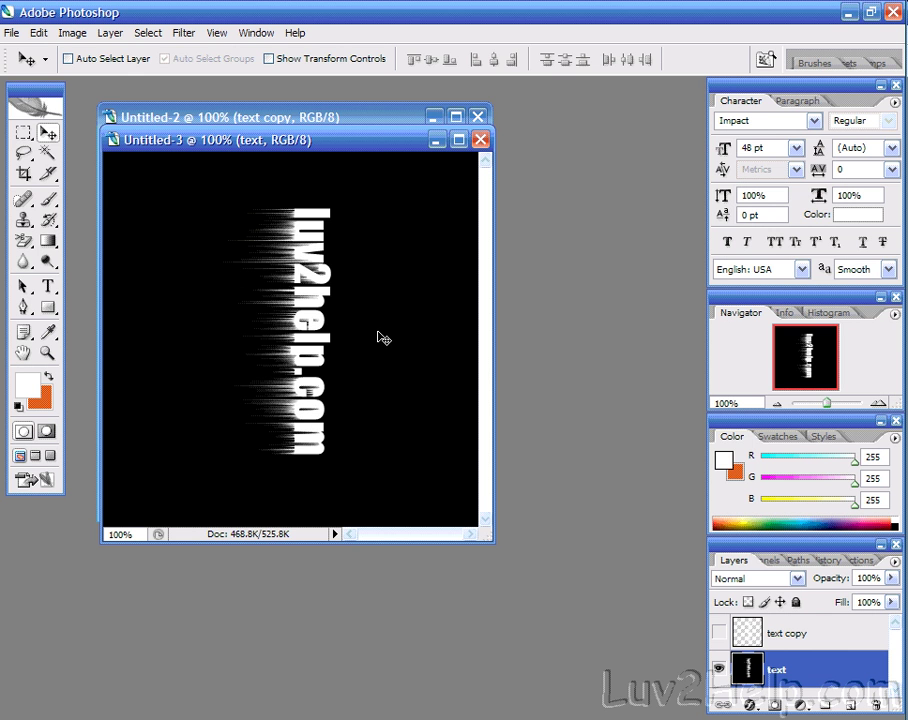
Apply the Wind filter again with direction From the Left
click(186, 33)
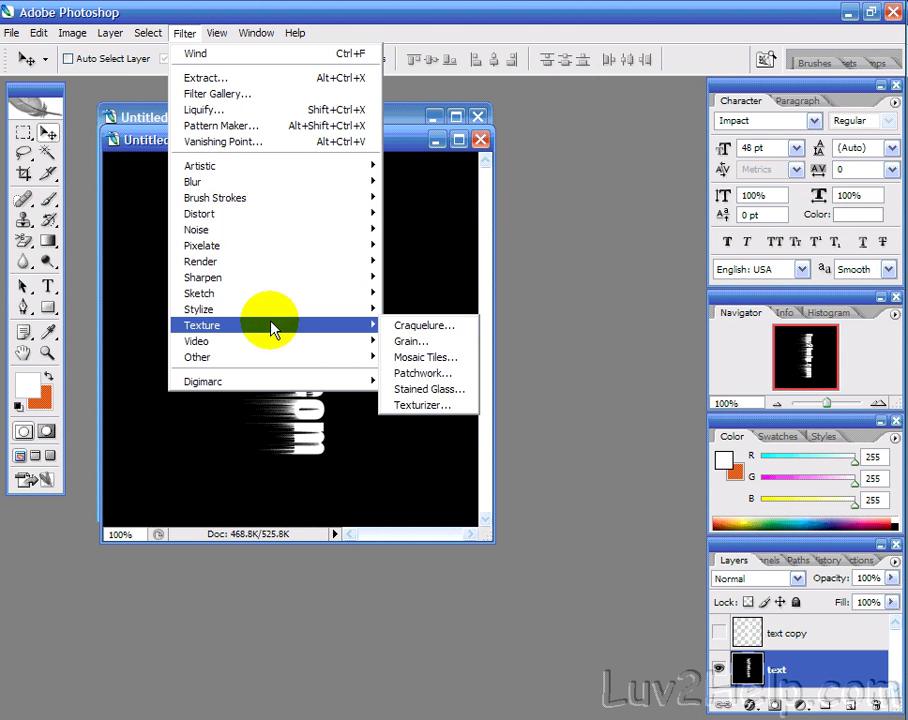
mouse_move(307, 316)
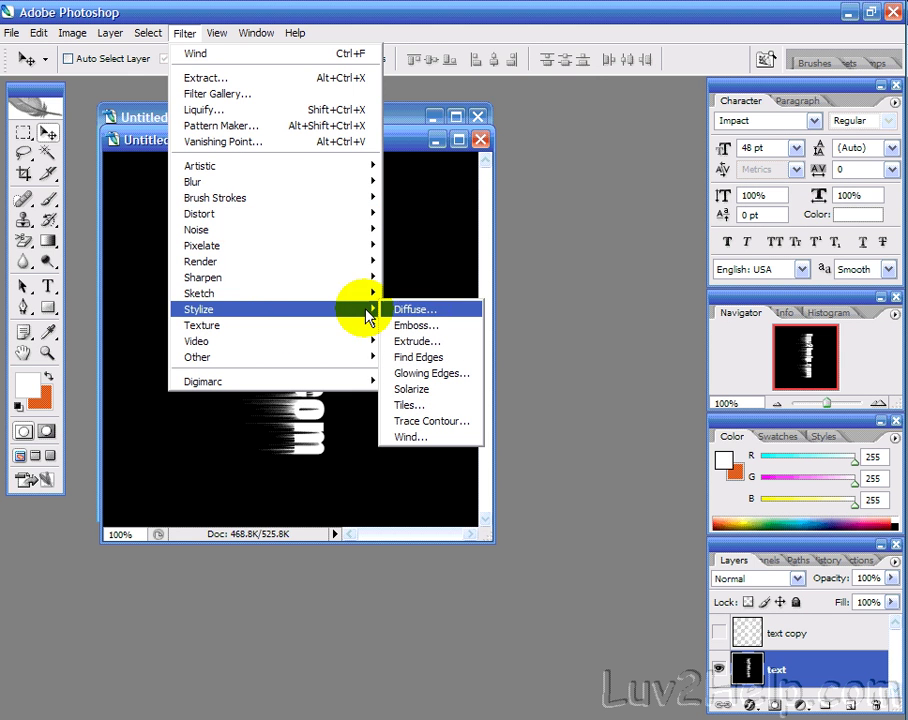
click(453, 437)
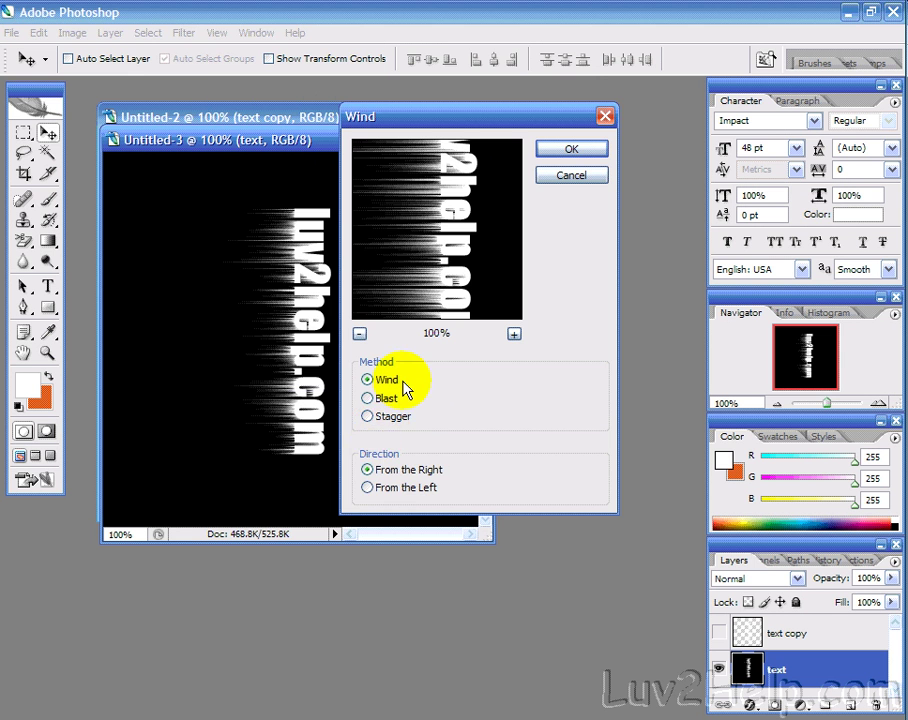
click(366, 487)
click(573, 148)
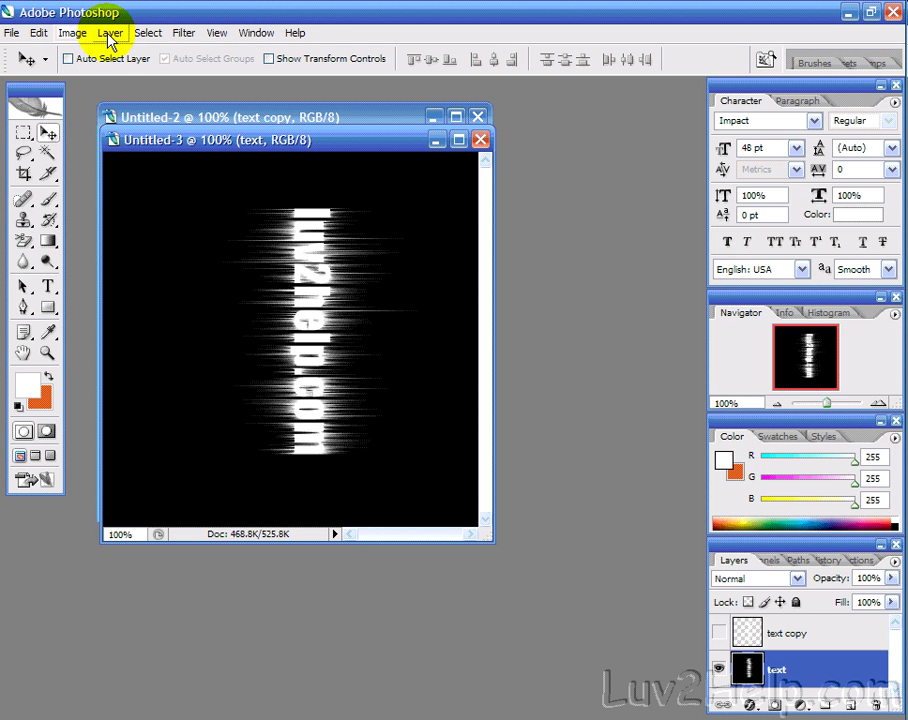
Rotate the canvas 90° counter-clockwise so the text is horizontal again
click(72, 33)
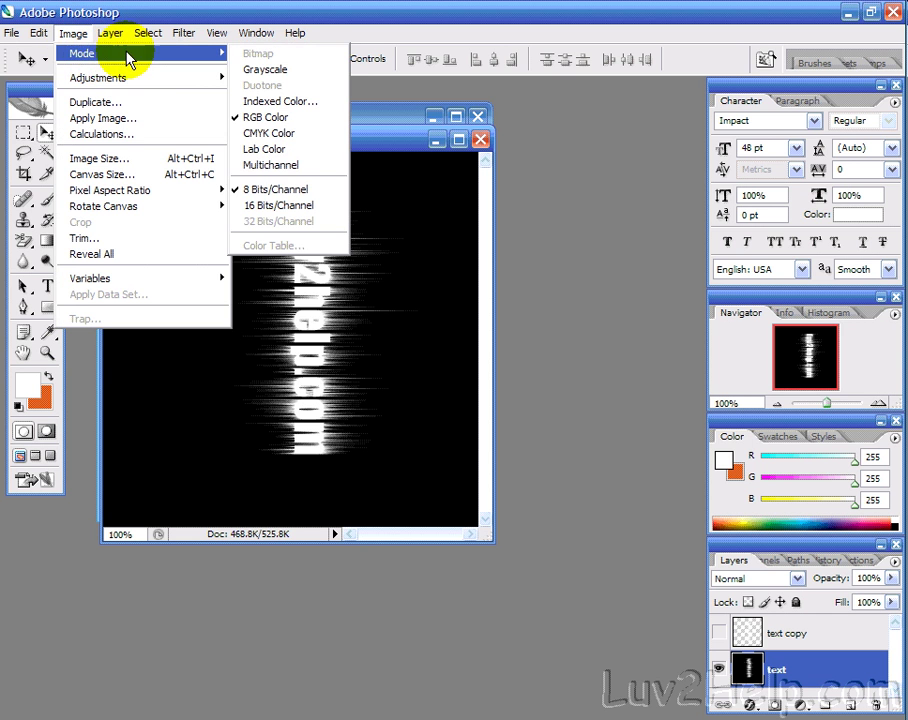
mouse_move(123, 191)
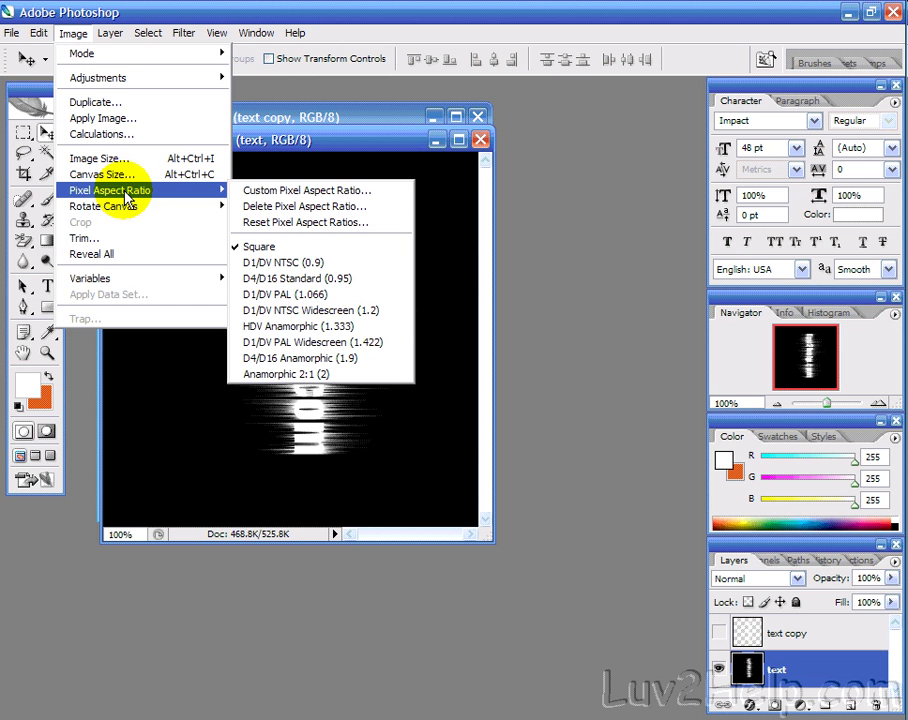
click(288, 238)
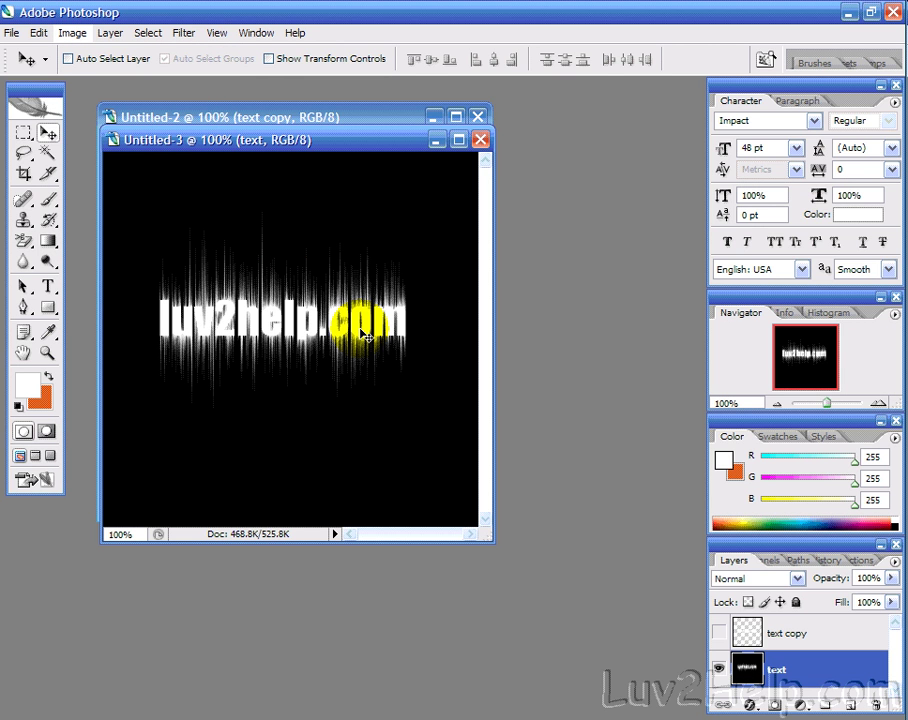
Apply the Stylize > Wind filter to the horizontal text
click(188, 33)
mouse_move(272, 266)
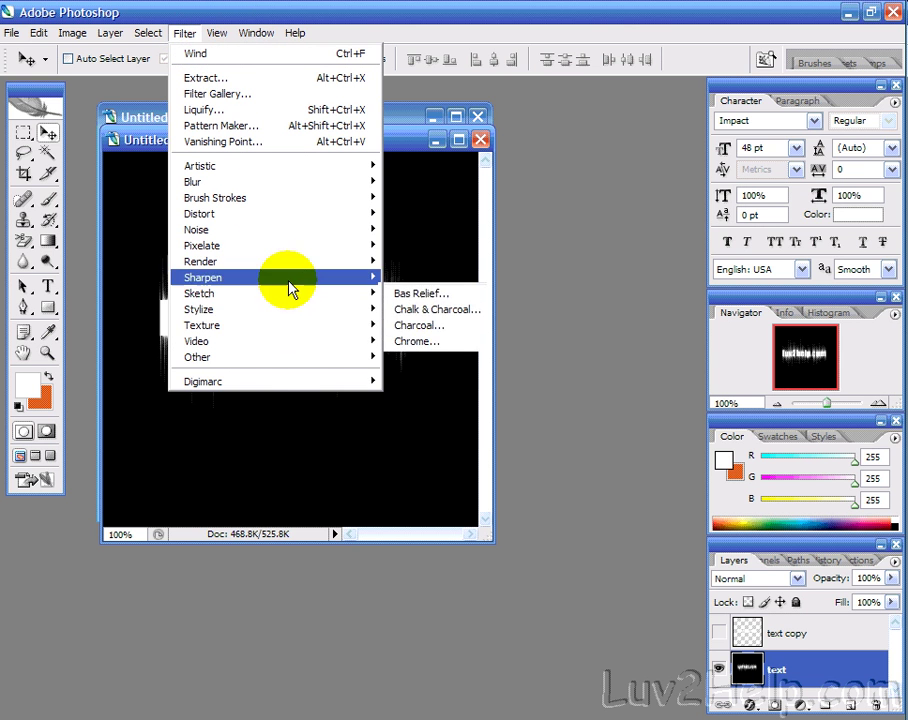
mouse_move(314, 311)
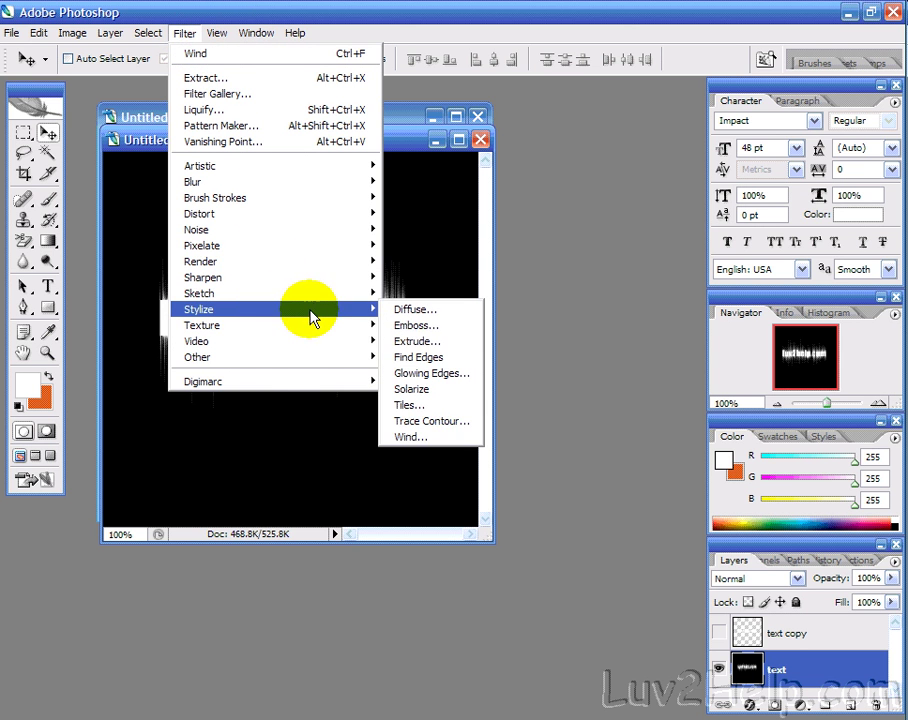
click(409, 436)
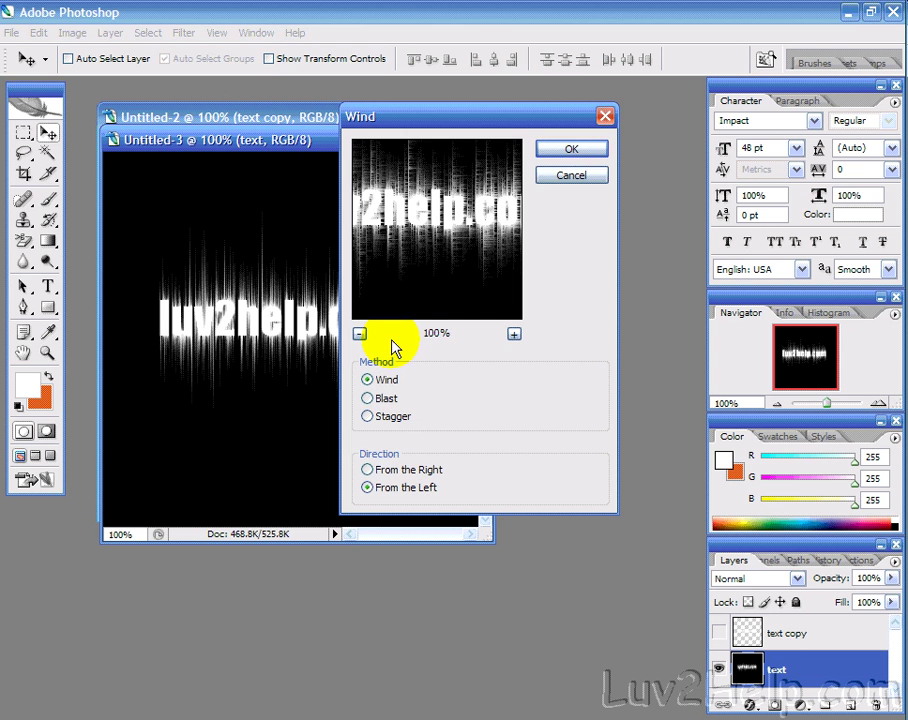
click(567, 152)
Apply Wind once more with direction From the Right
click(182, 36)
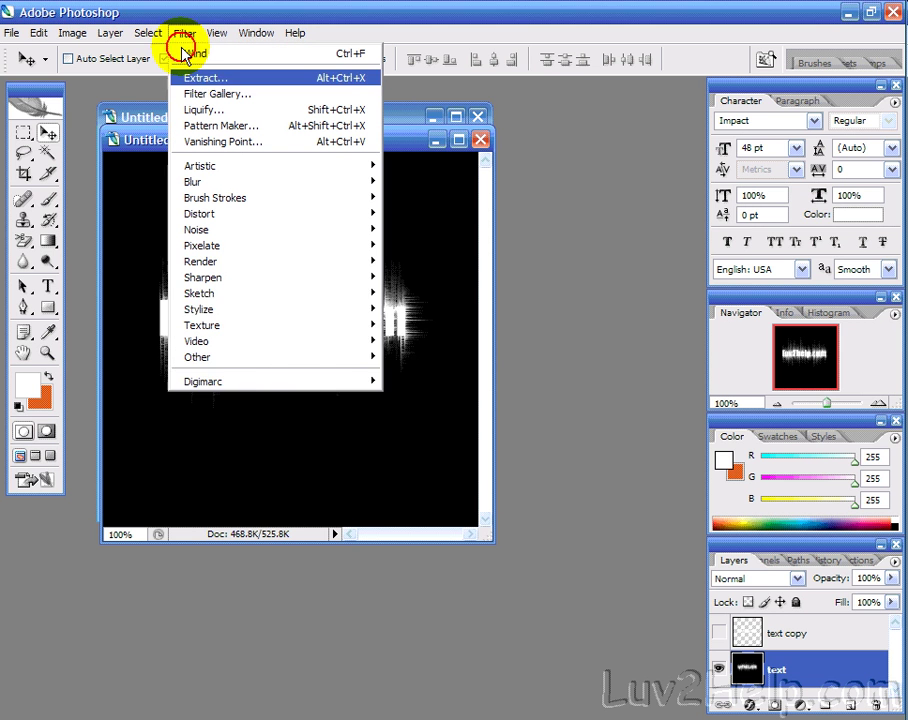
mouse_move(289, 315)
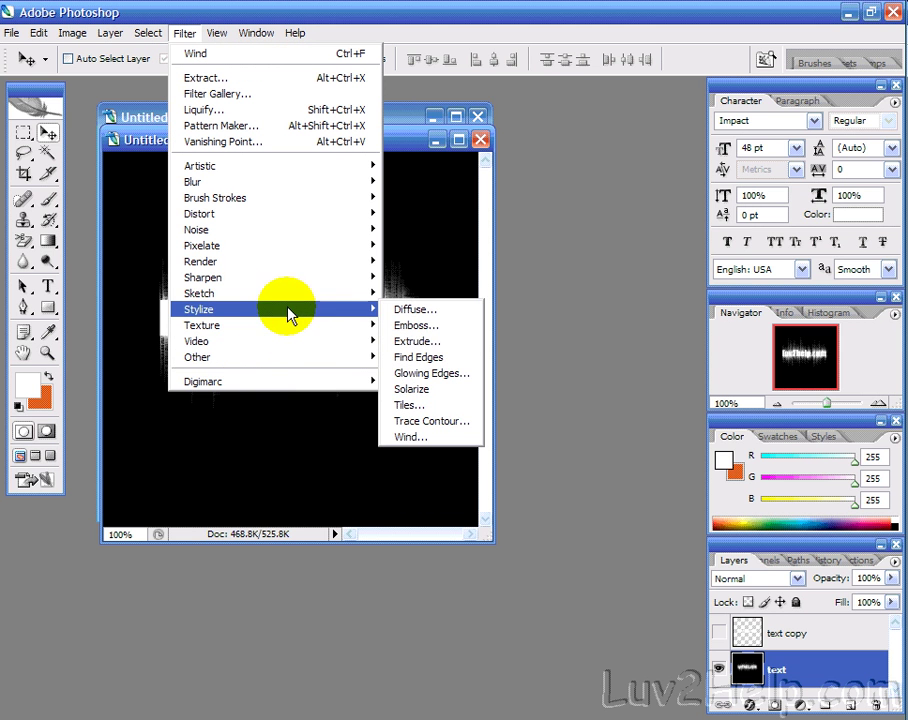
click(424, 438)
click(366, 469)
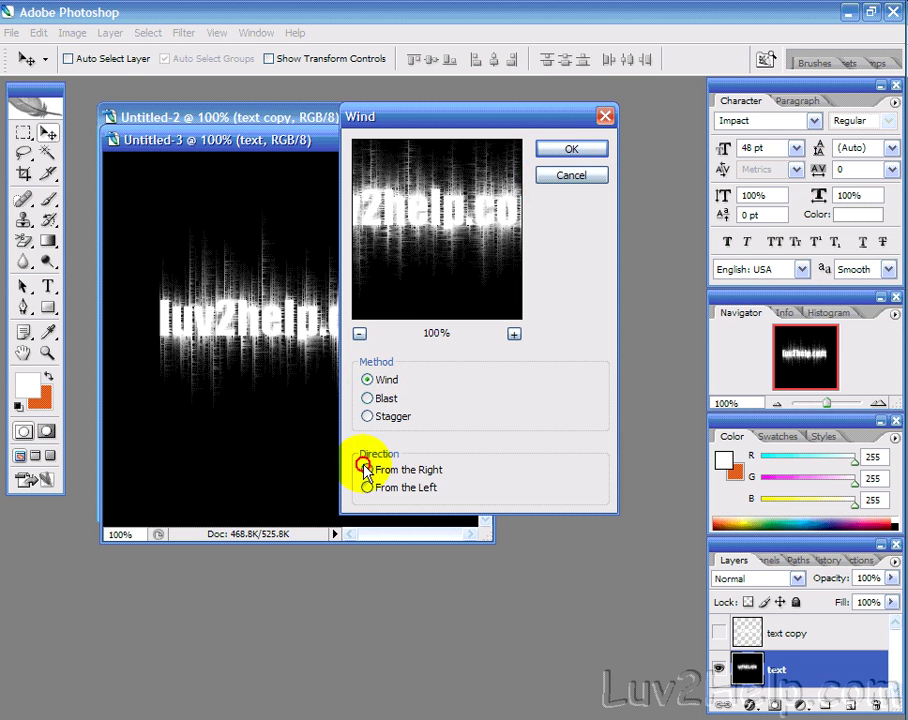
click(566, 152)
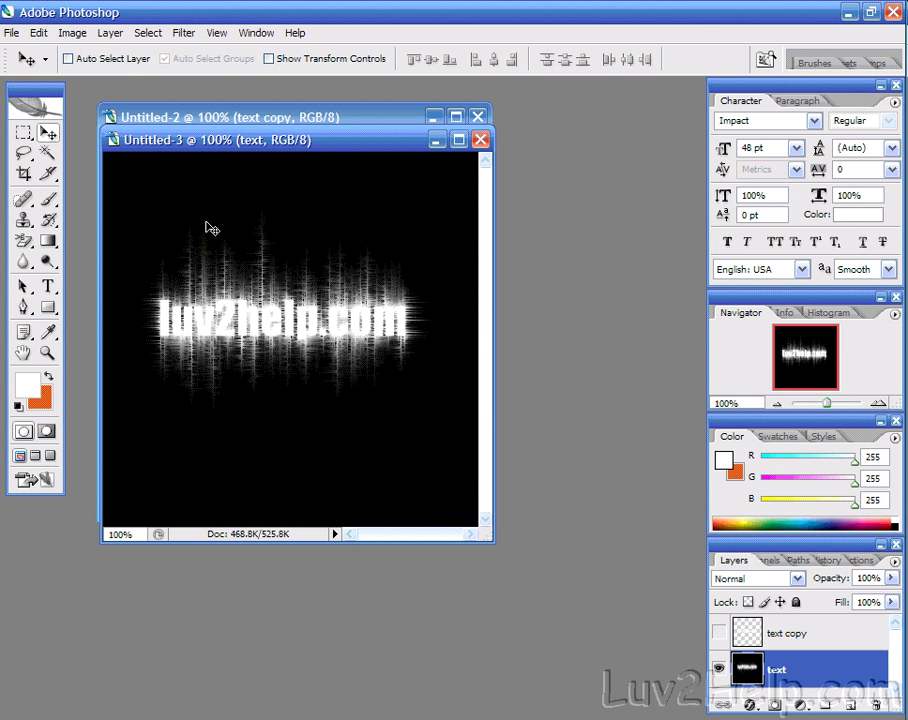
Apply Filter > Distort > Ripple with Amount 100% and Medium size to the streaks
click(190, 36)
mouse_move(361, 214)
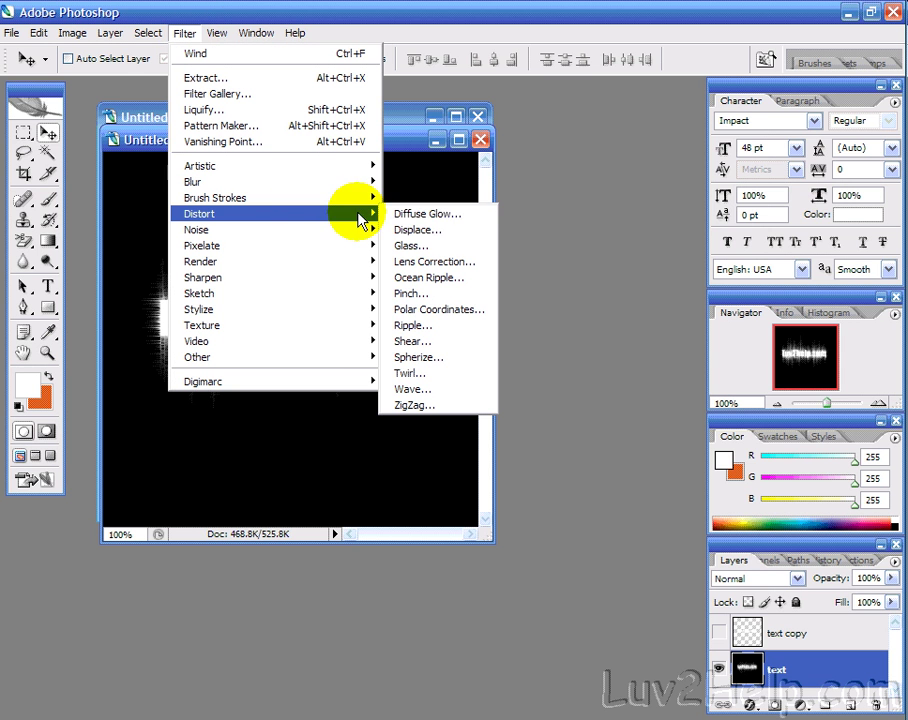
click(459, 333)
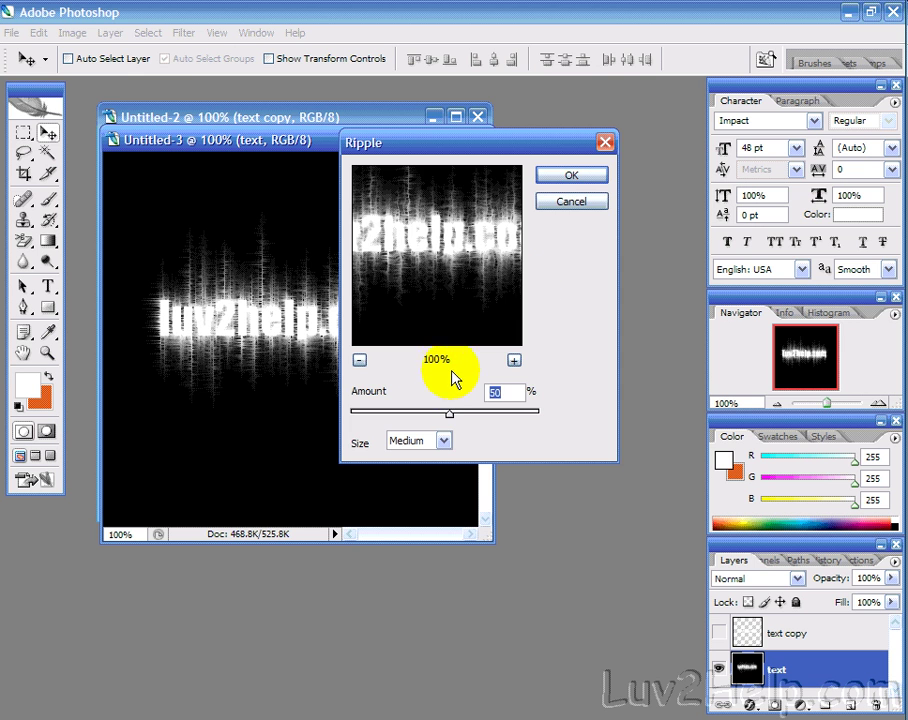
text(100)
click(570, 178)
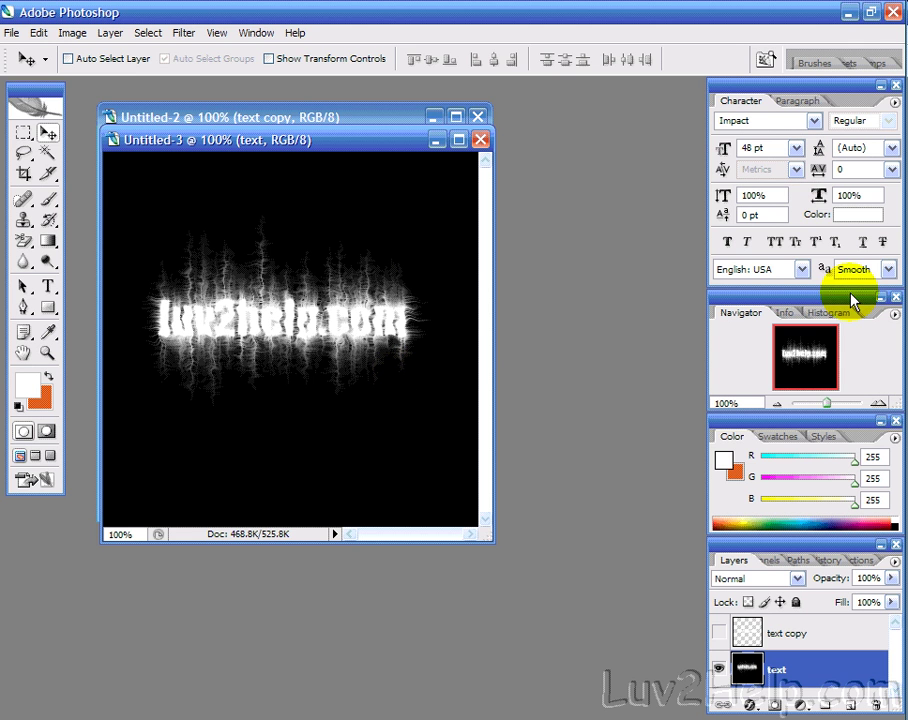
Colorize the glow via Hue/Saturation at Hue 240, Saturation 25, then select the text copy layer
click(146, 35)
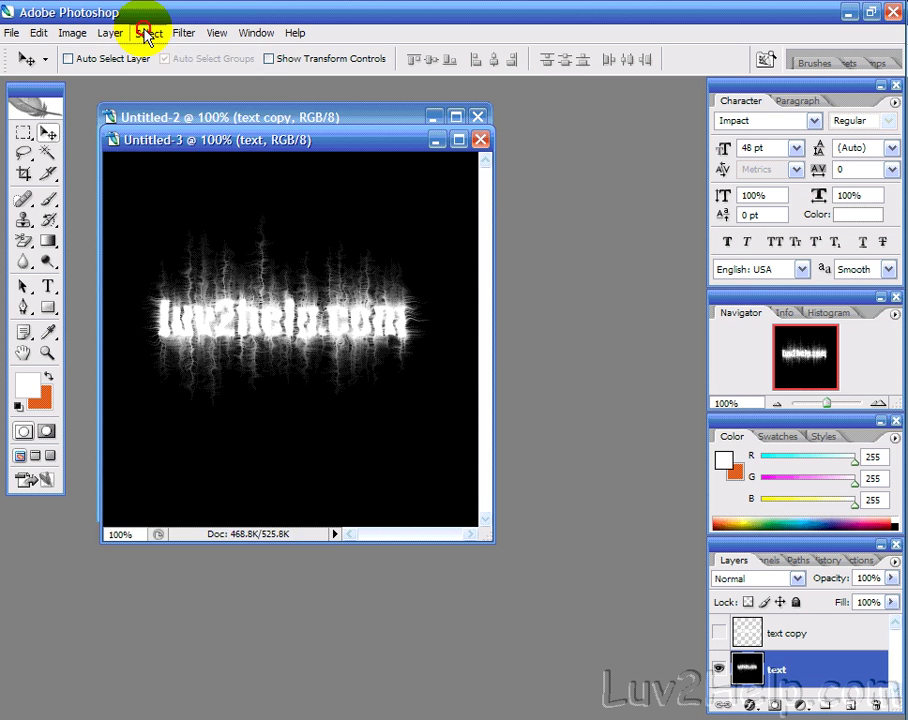
mouse_move(108, 37)
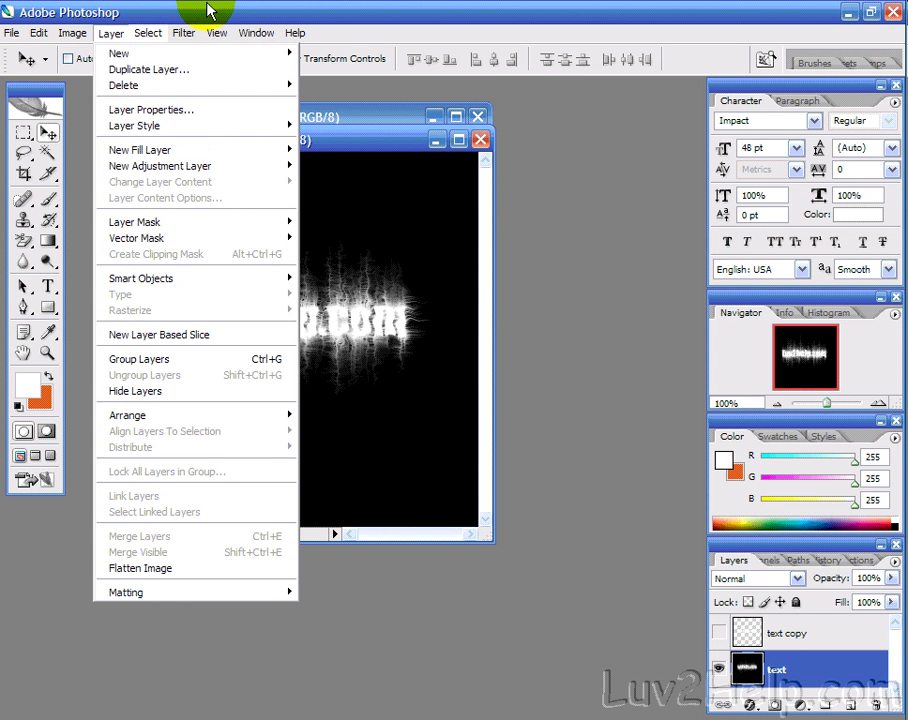
mouse_move(73, 33)
mouse_move(121, 60)
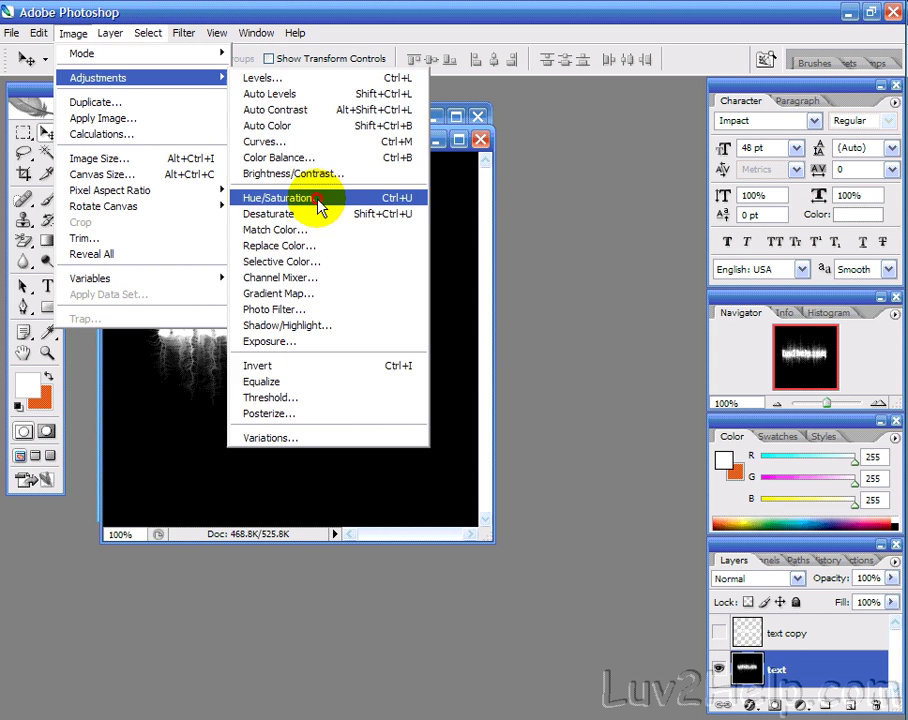
click(318, 207)
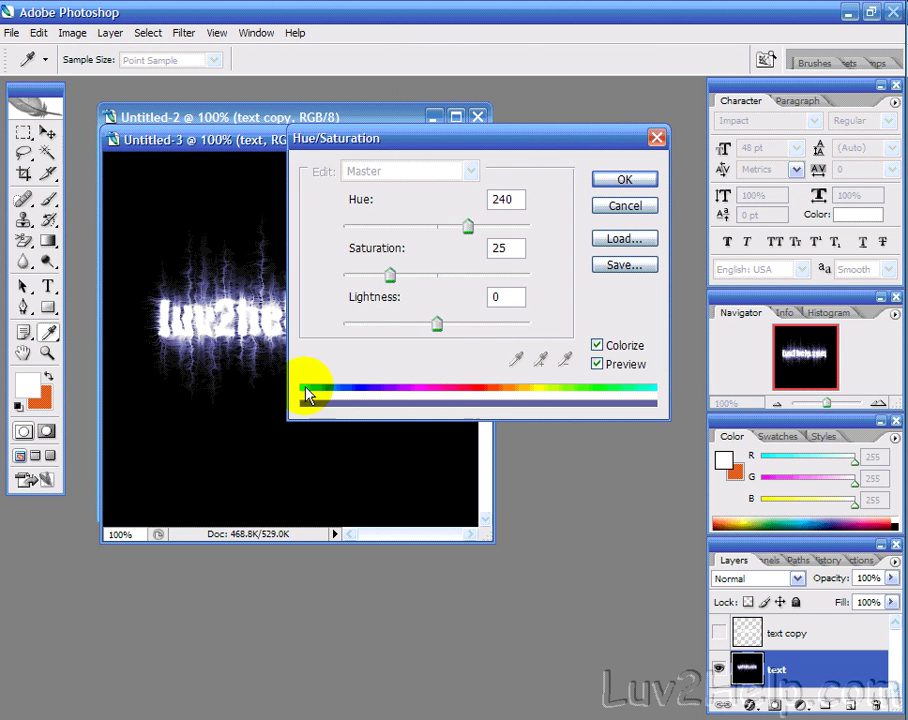
click(620, 181)
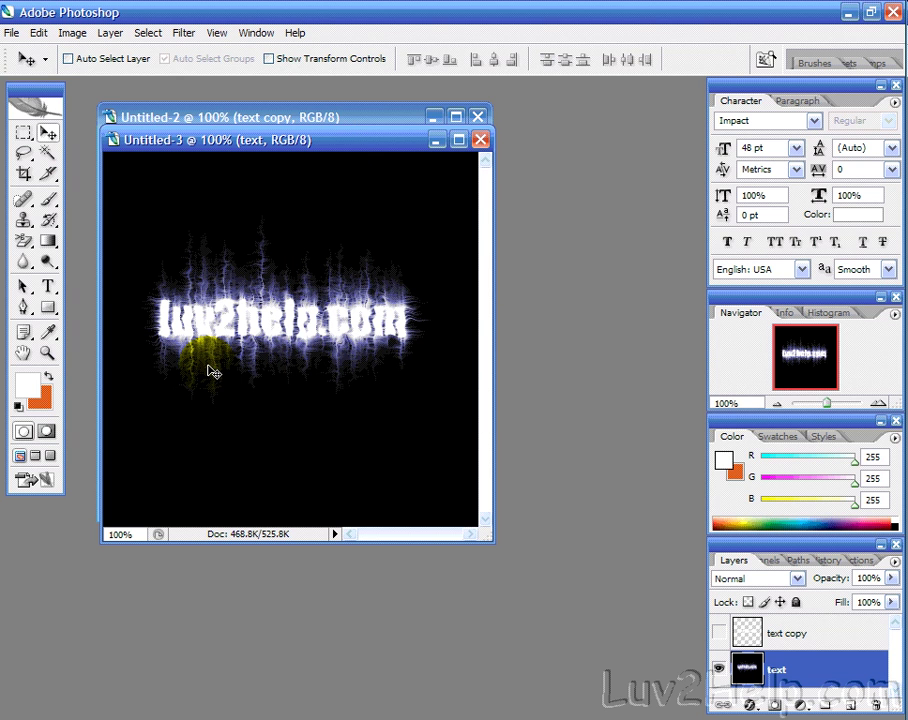
key(alt+bracketright)
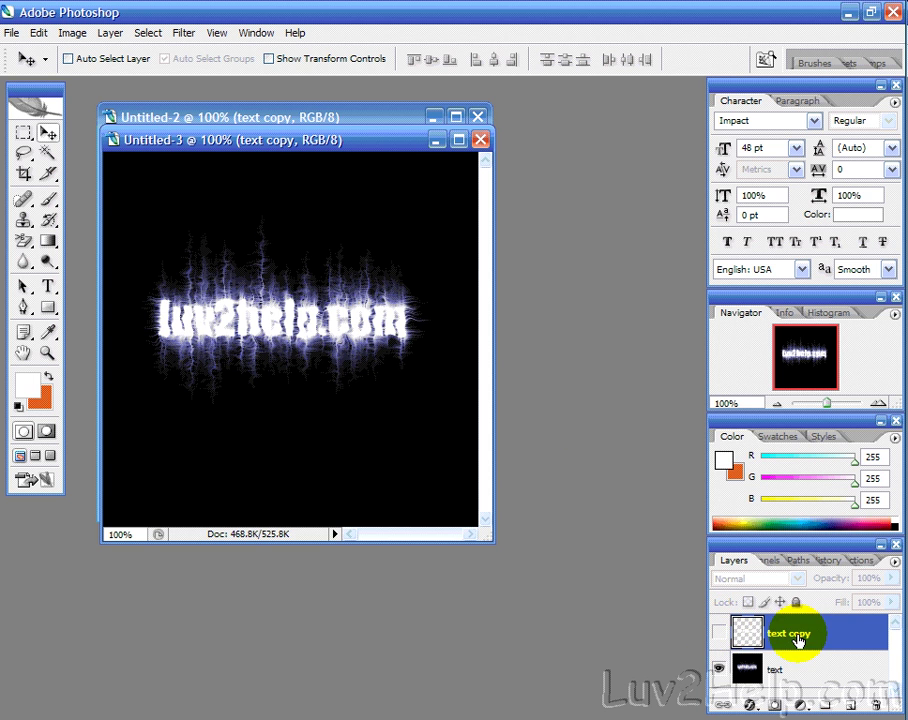
Show the text copy layer and load its letter shapes as a selection
click(719, 632)
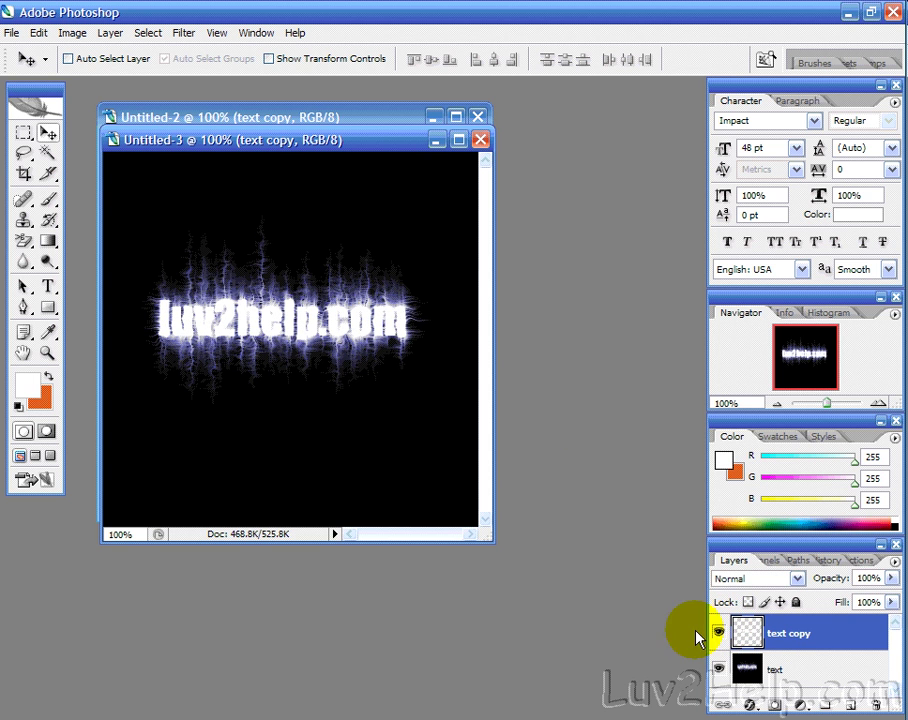
right_click(751, 631)
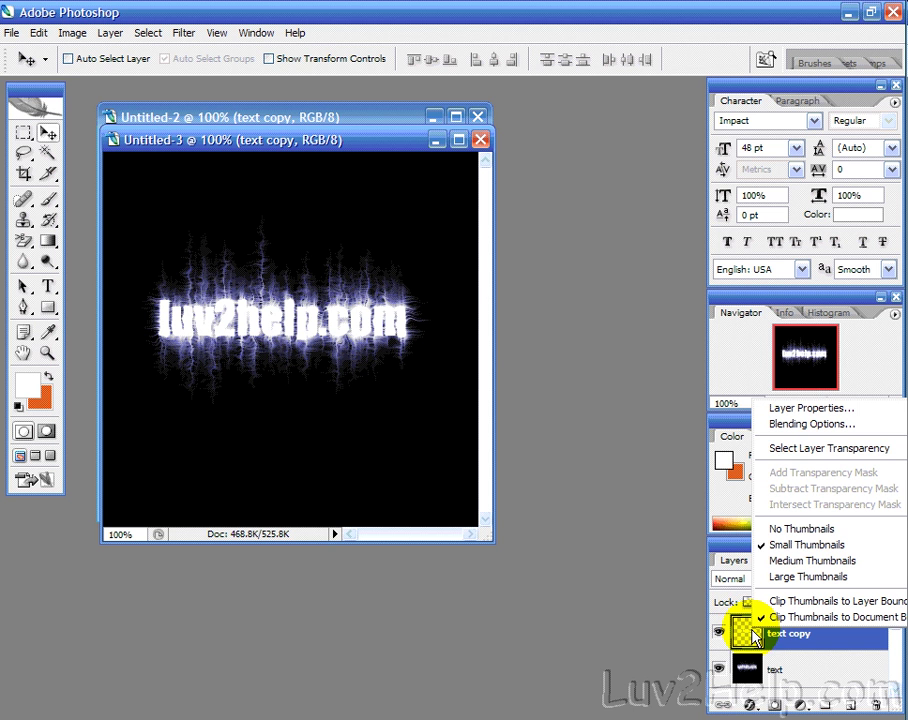
click(817, 456)
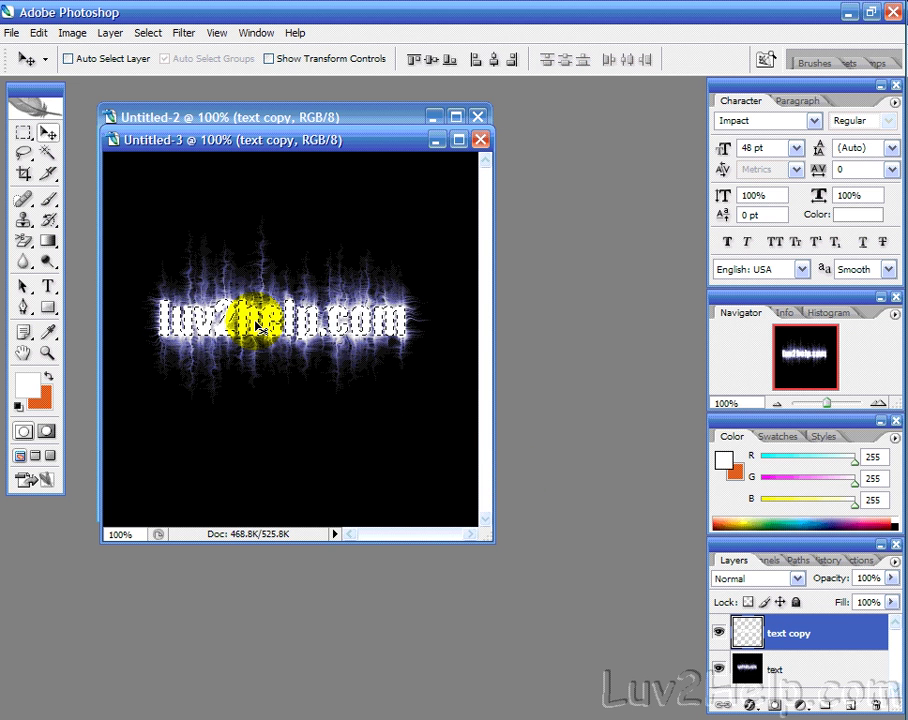
Contract the letter selection by 2 pixels with Select > Modify > Contract
click(110, 33)
mouse_move(76, 33)
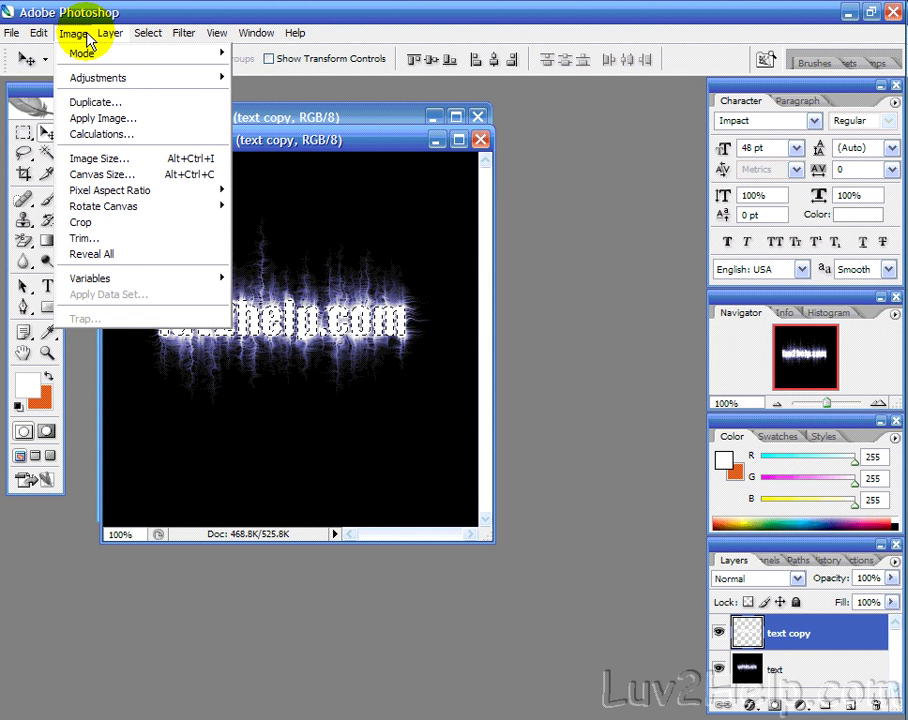
mouse_move(148, 33)
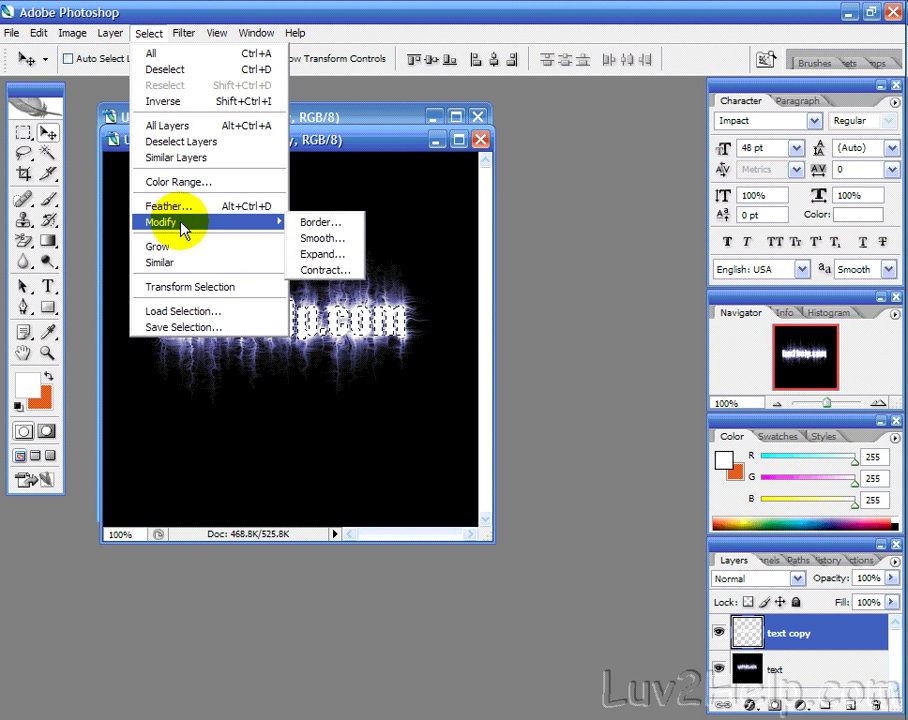
mouse_move(160, 222)
click(330, 270)
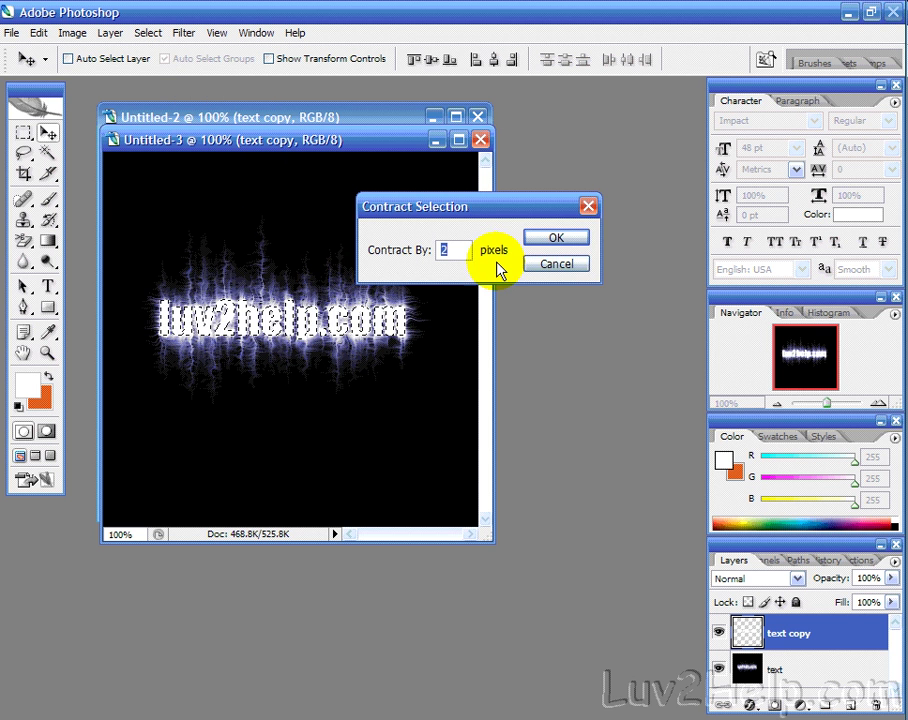
click(557, 238)
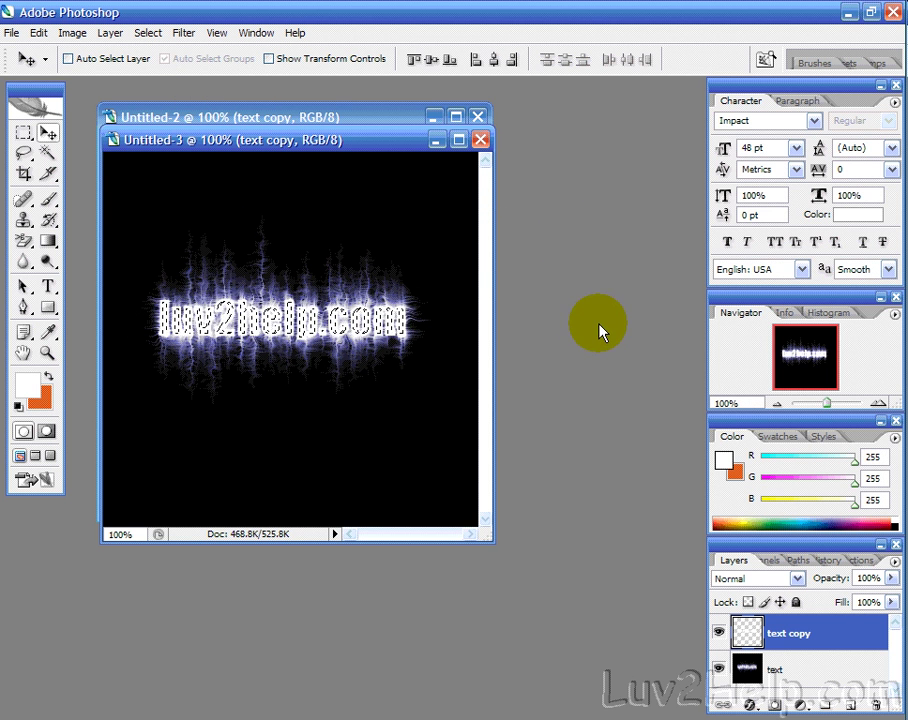
click(228, 330)
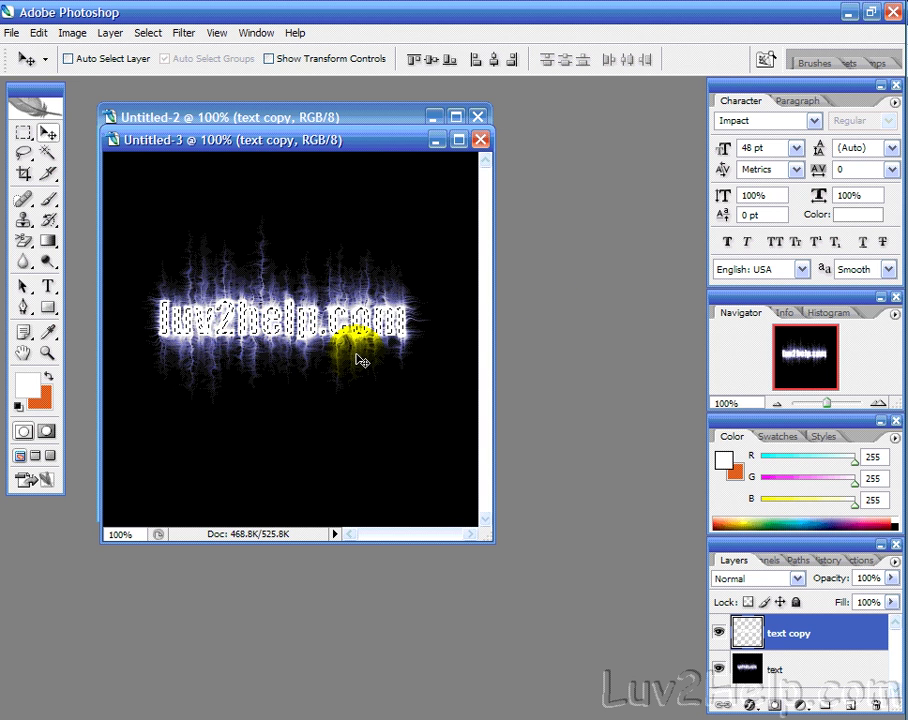
Fill the contracted letter selection on text copy with black (000000), then deselect
click(40, 33)
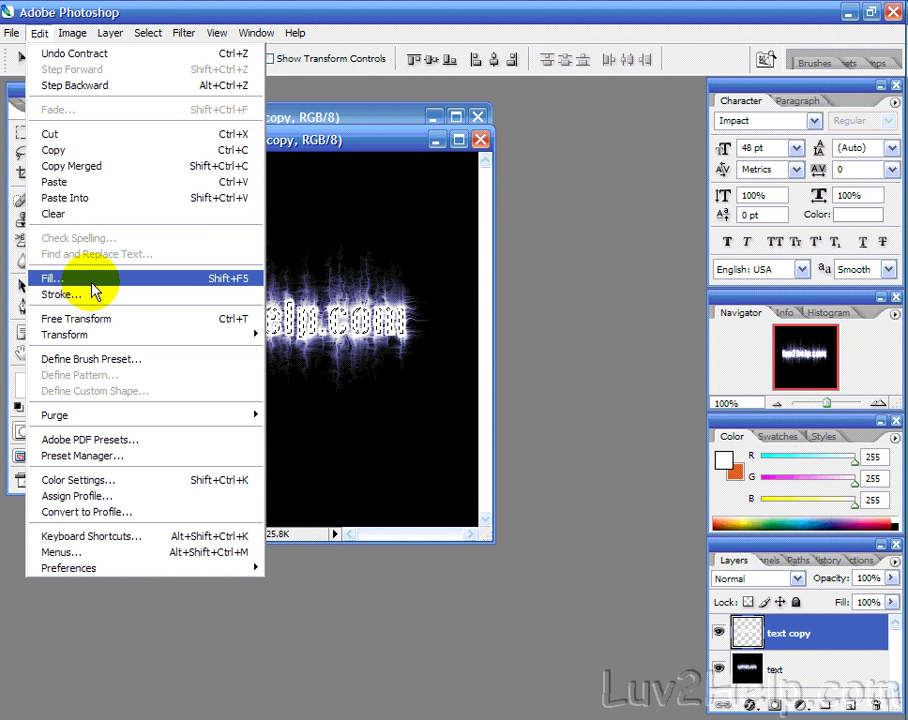
click(92, 283)
click(517, 211)
click(499, 335)
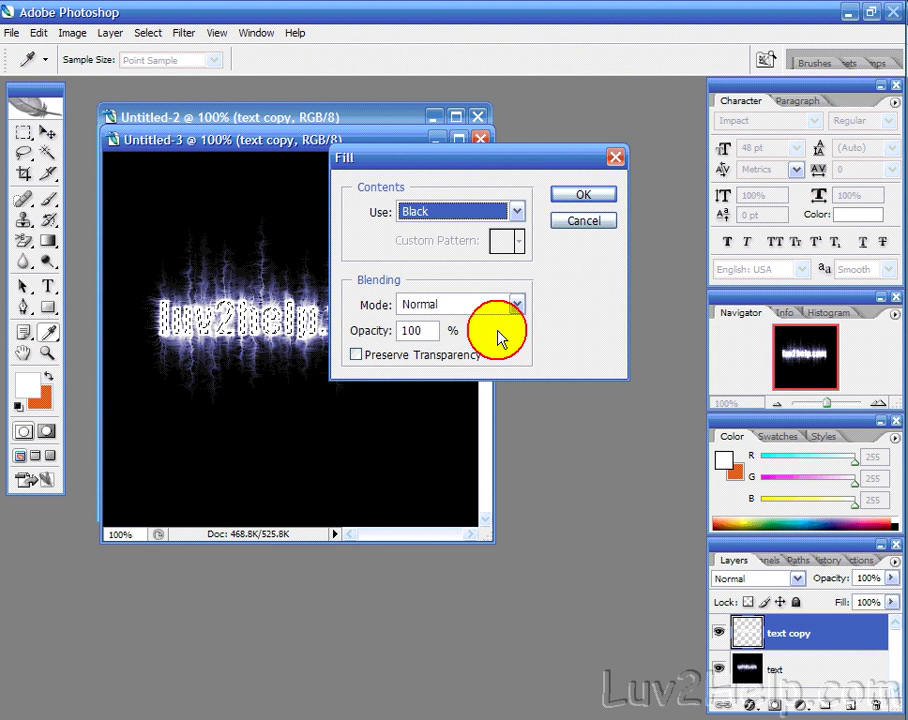
click(518, 213)
click(513, 264)
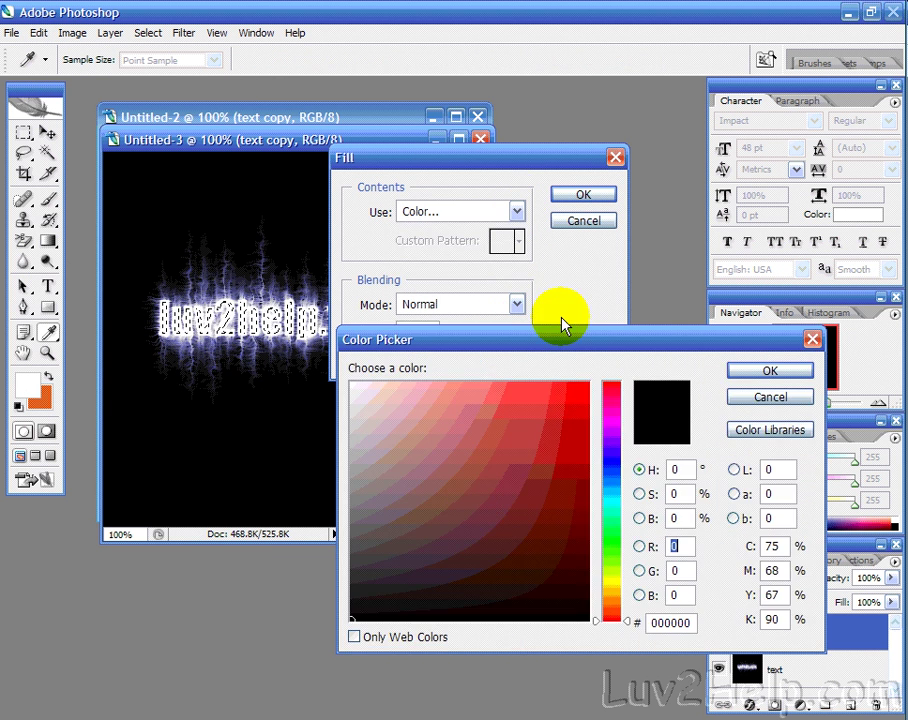
click(775, 371)
click(587, 197)
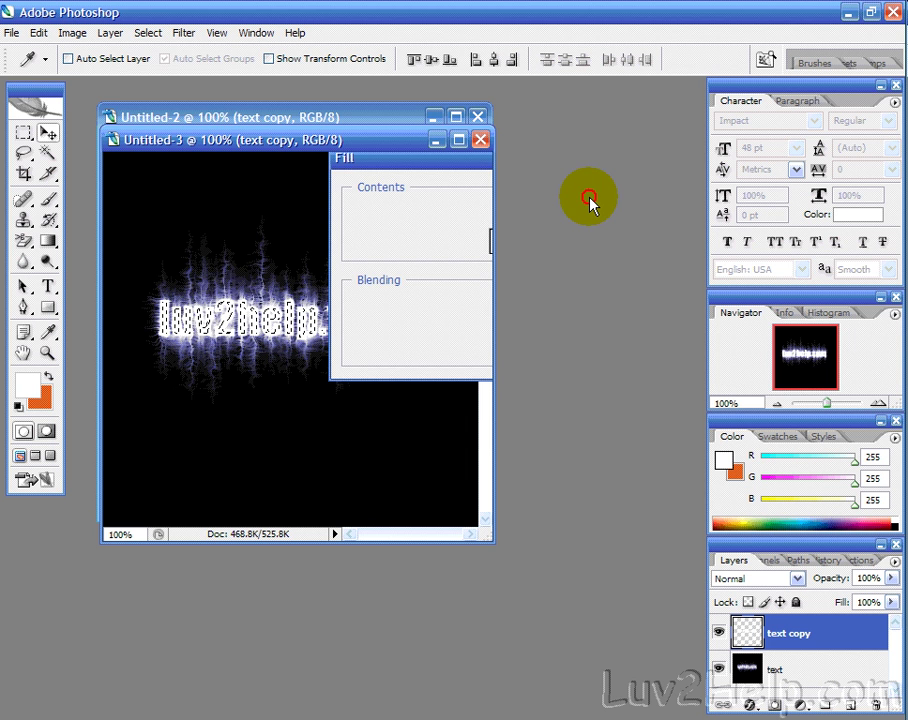
click(148, 33)
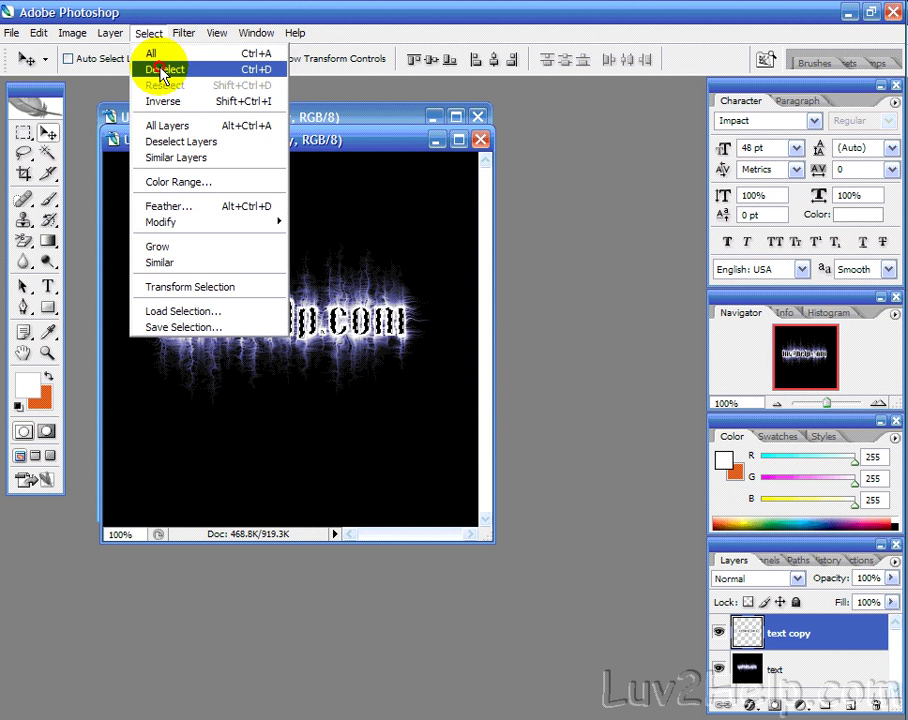
click(160, 67)
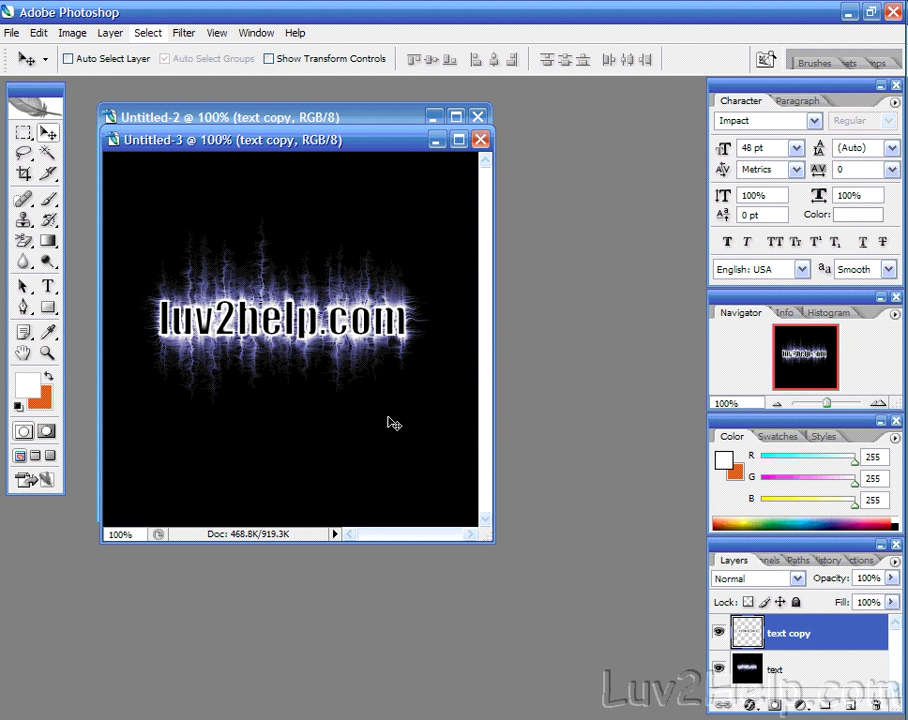